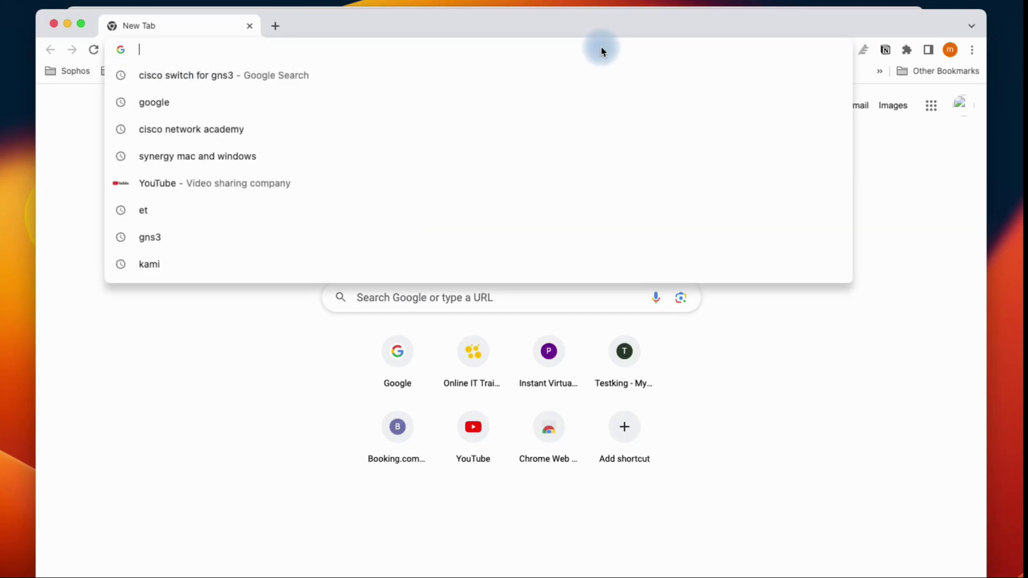
{"action": "type", "text": "http"}
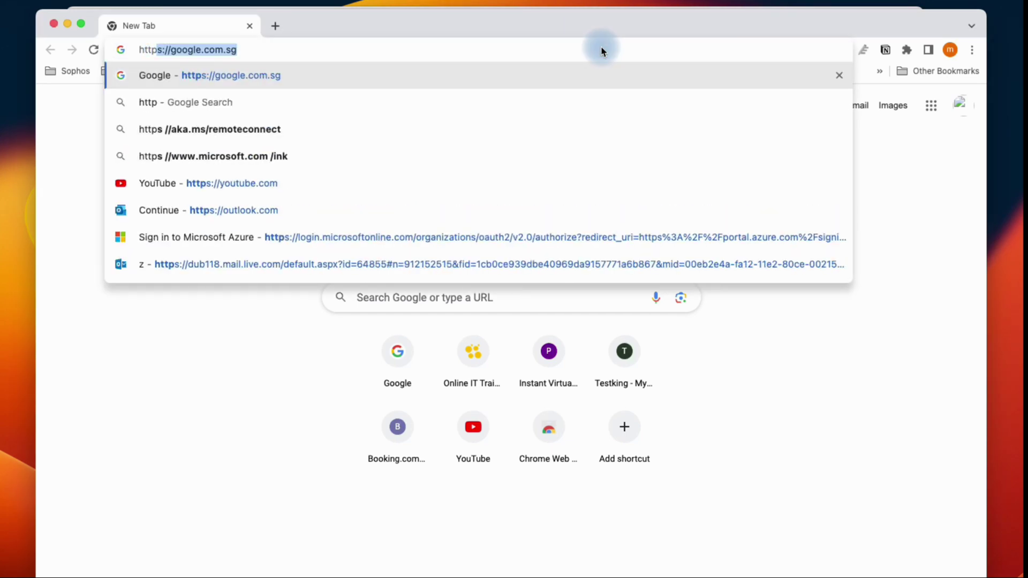
{"action": "type", "text": "://192"}
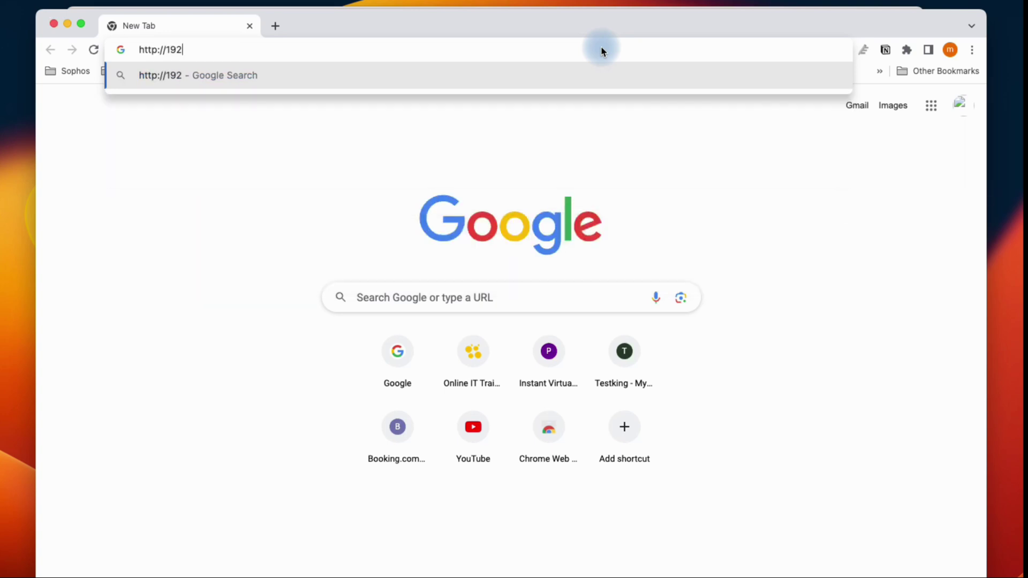
{"action": "type", "text": ".16"}
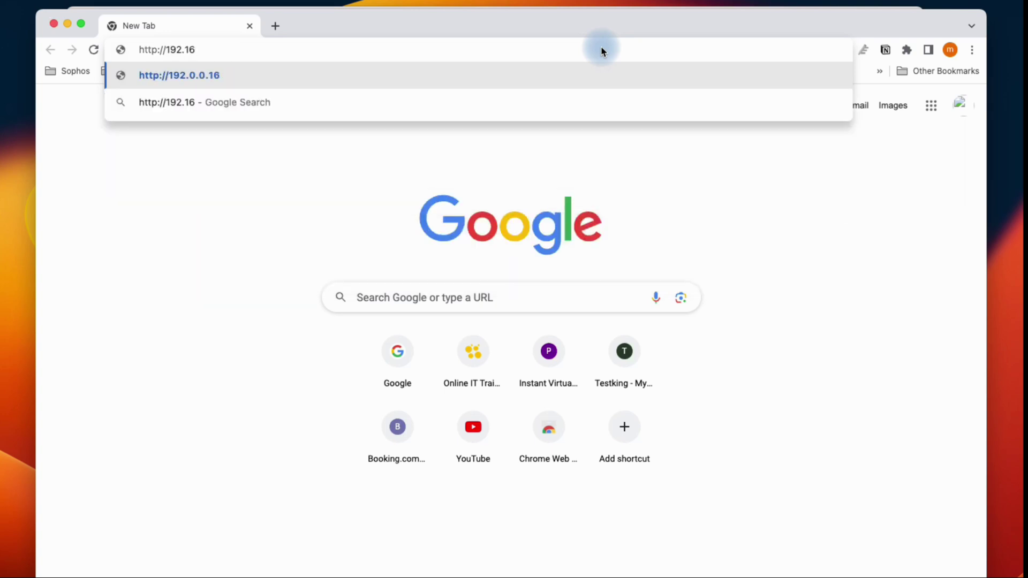
{"action": "type", "text": "8.1.1:8080"}
{"action": "key", "text": "Return"}
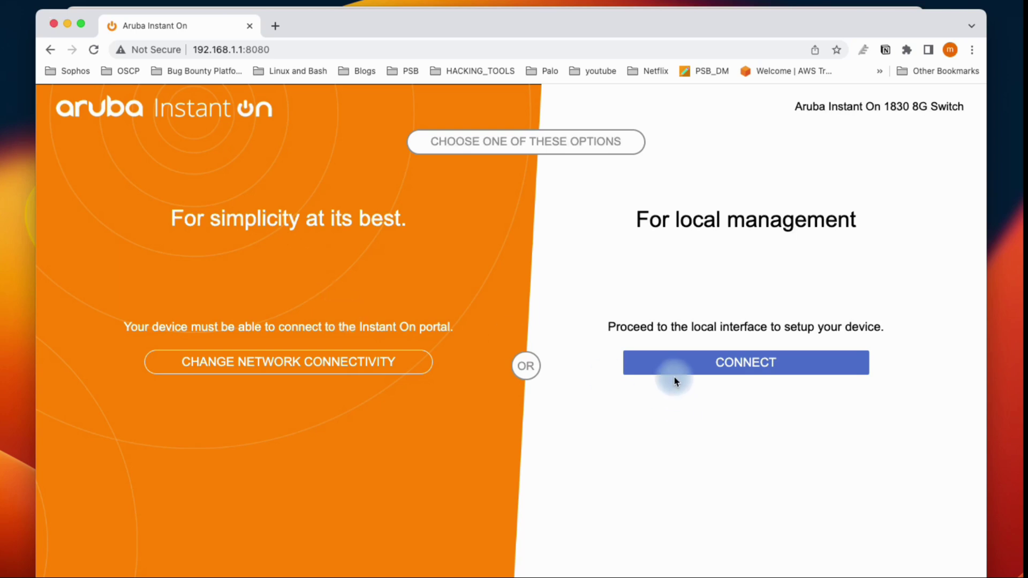
Connect to the local management interface and log in with the default username admin.
{"action": "left_click", "coordinate": [691, 376]}
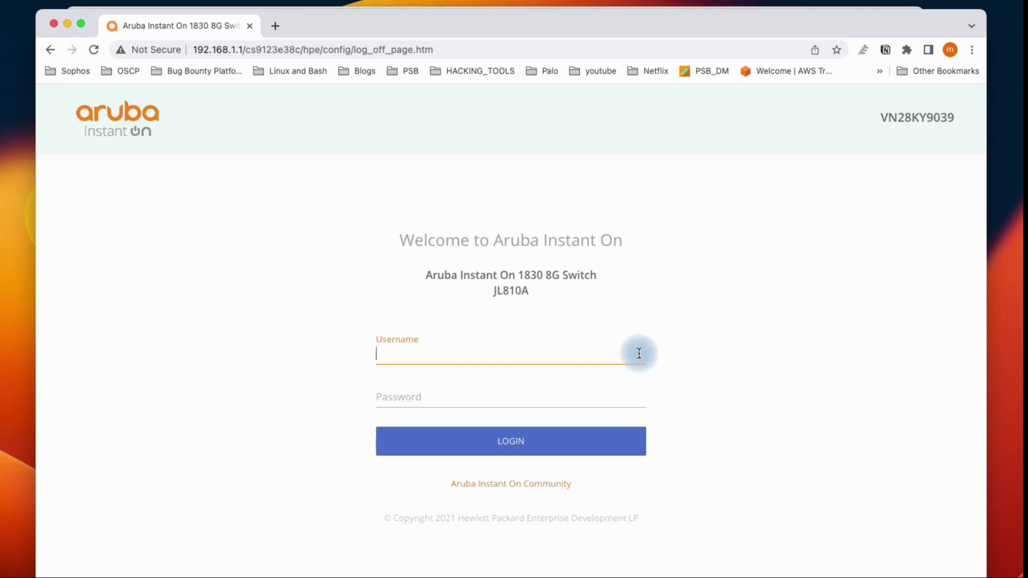
{"action": "type", "text": "admin"}
{"action": "key", "text": "Return"}
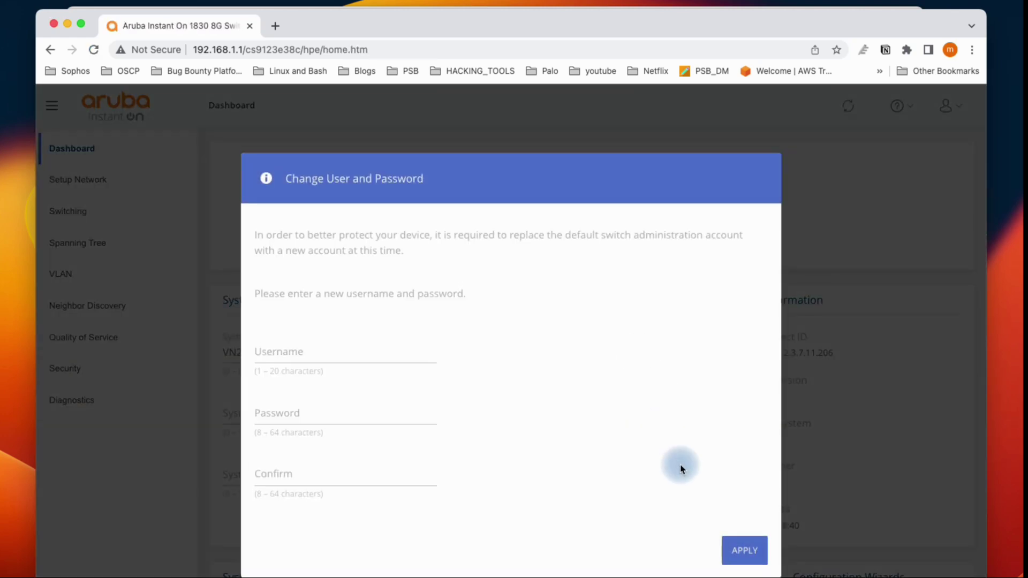
Replace the default administration account with username admin and a new confirmed password, and apply it.
{"action": "left_click", "coordinate": [411, 349]}
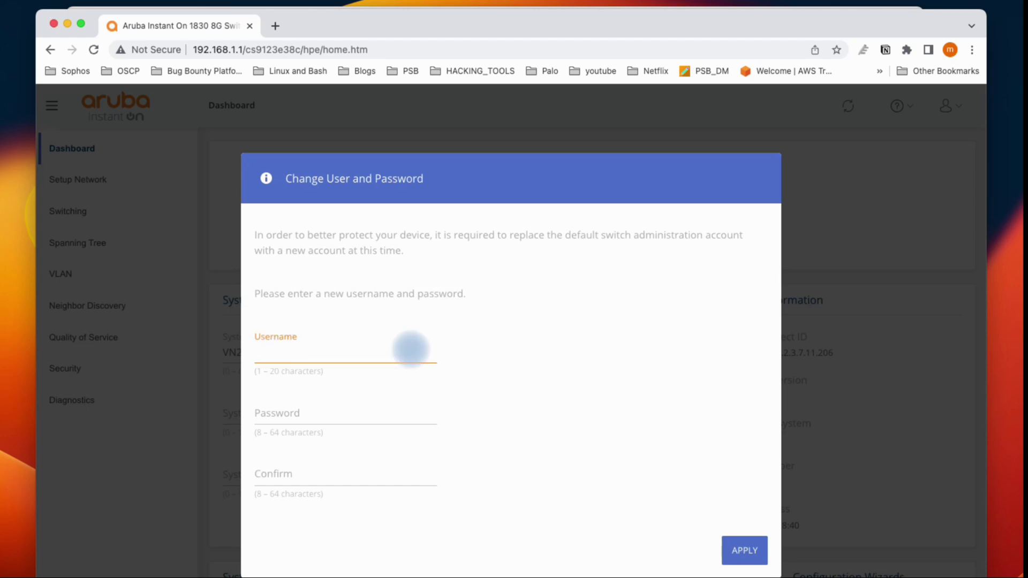
{"action": "key", "text": "Tab"}
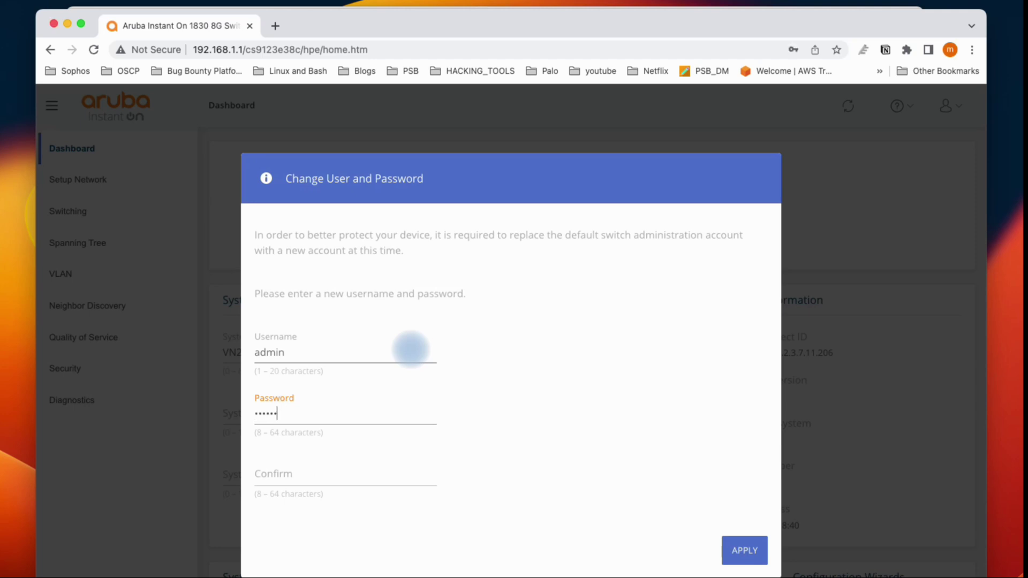
{"action": "key", "text": "Tab"}
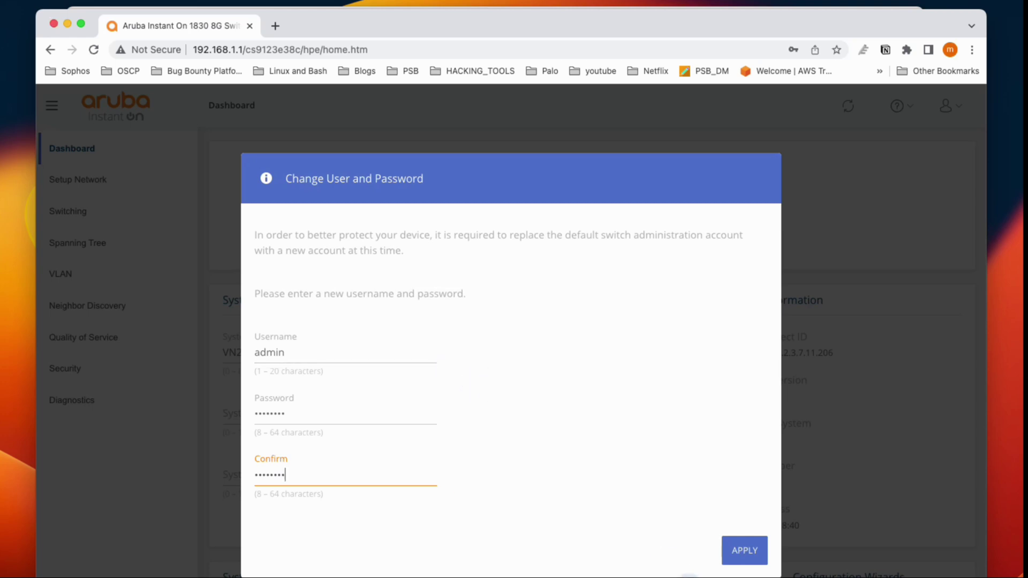
{"action": "left_click", "coordinate": [744, 550]}
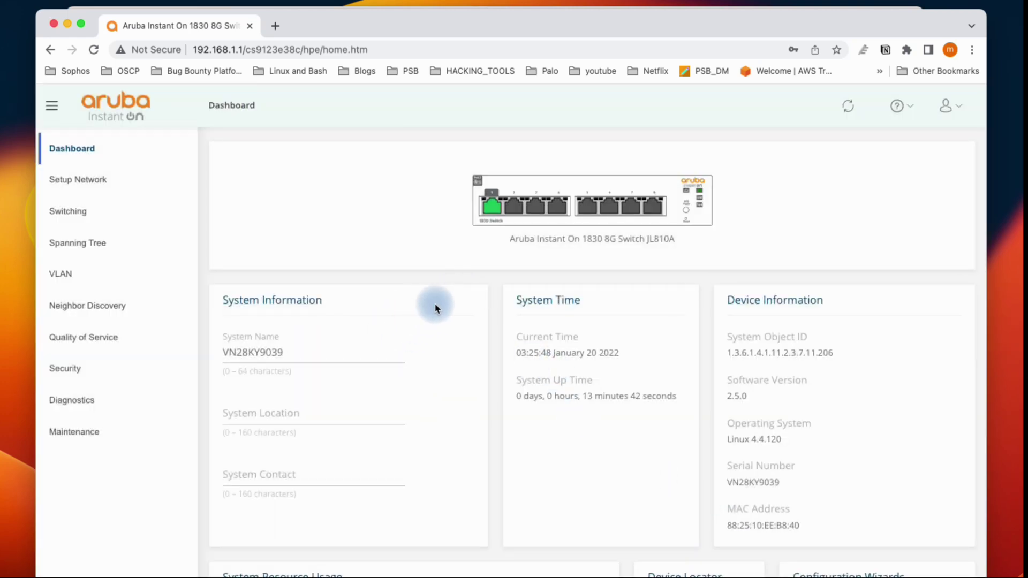
In the network setup, switch the management address to static with IP address 192.168.1.200/24 and gateway 192.168.1.254.
{"action": "left_click", "coordinate": [104, 184]}
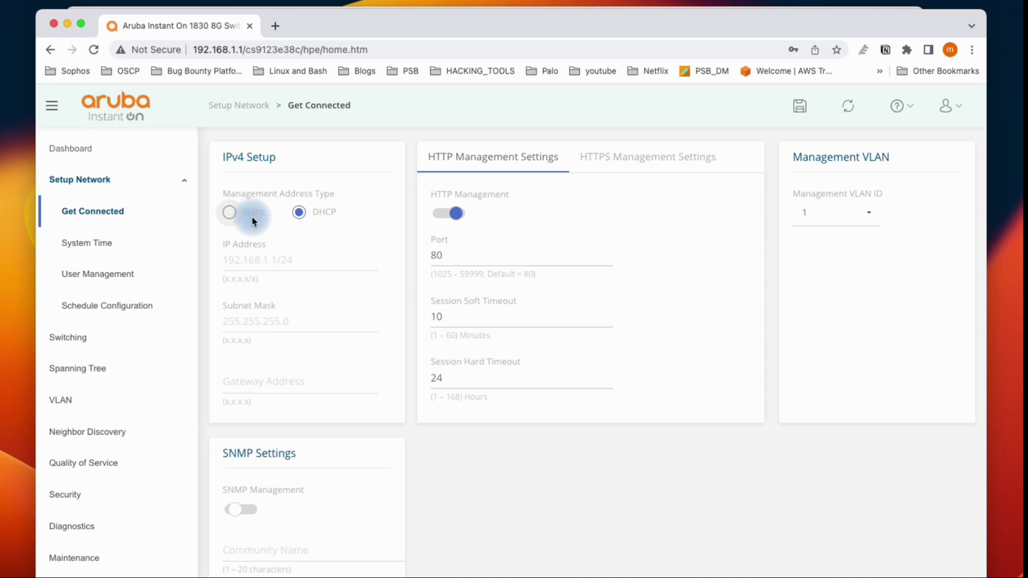
{"action": "left_click", "coordinate": [254, 219]}
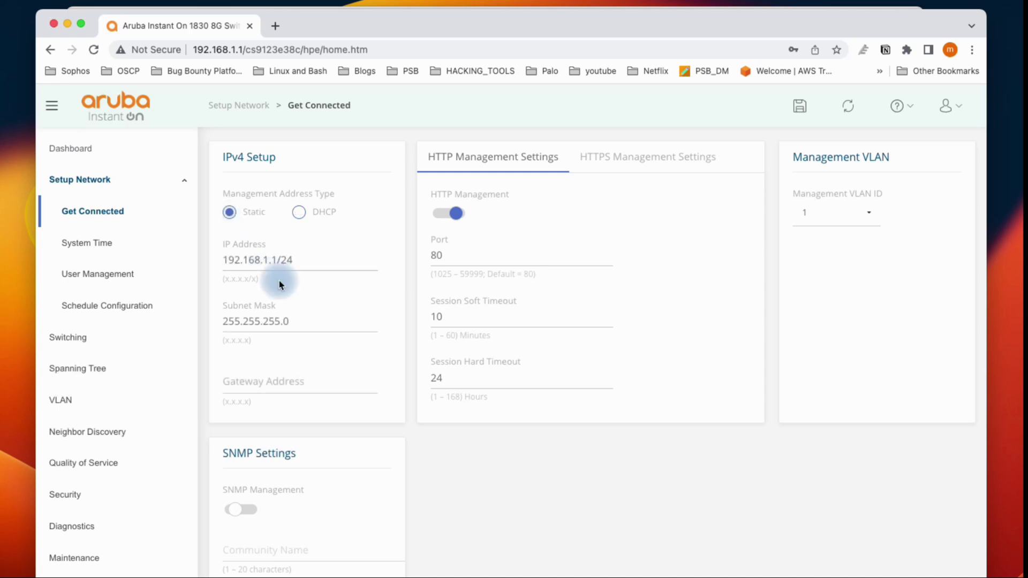
{"action": "left_click", "coordinate": [277, 267]}
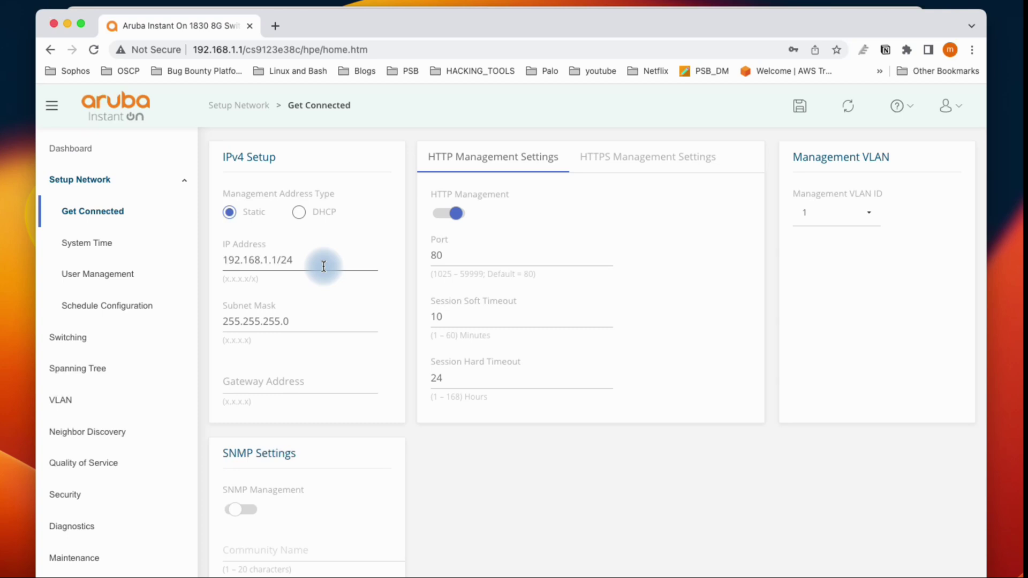
{"action": "left_click", "coordinate": [277, 260]}
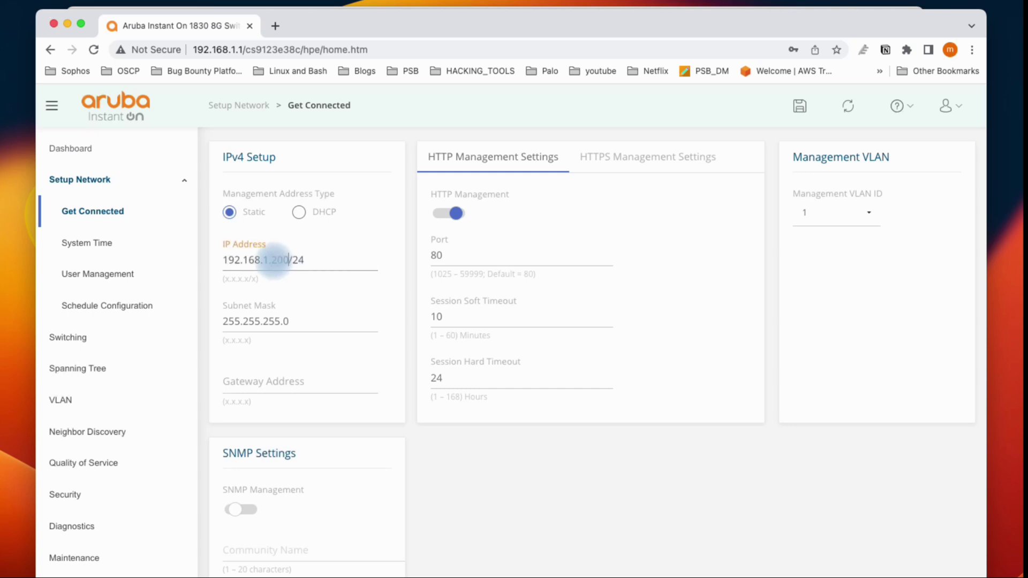
{"action": "left_click", "coordinate": [332, 384]}
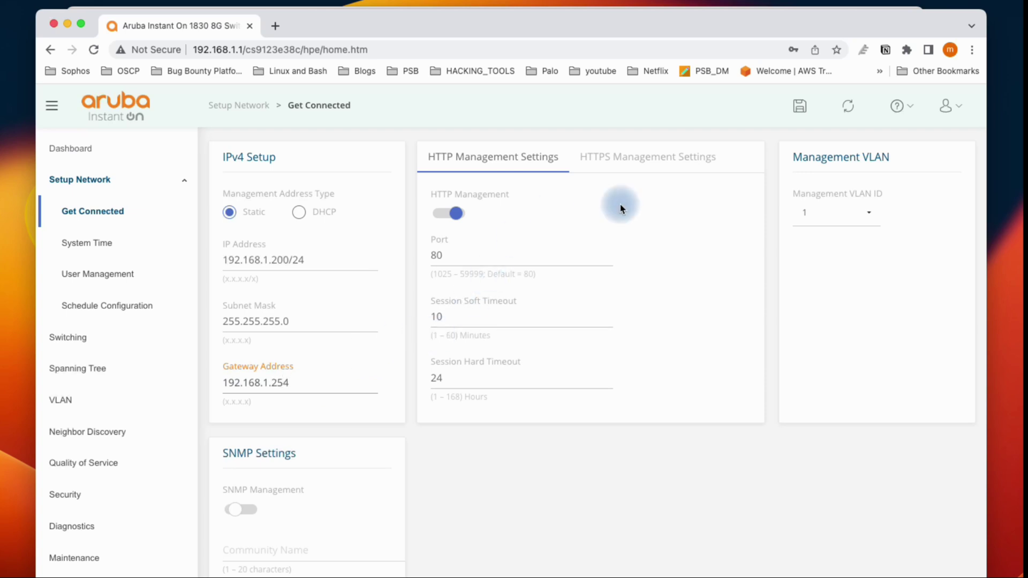
Check the HTTP and HTTPS management settings, then apply the network setup and confirm the management address type change.
{"action": "left_click", "coordinate": [653, 164]}
{"action": "left_click", "coordinate": [498, 157]}
{"action": "left_click", "coordinate": [640, 160]}
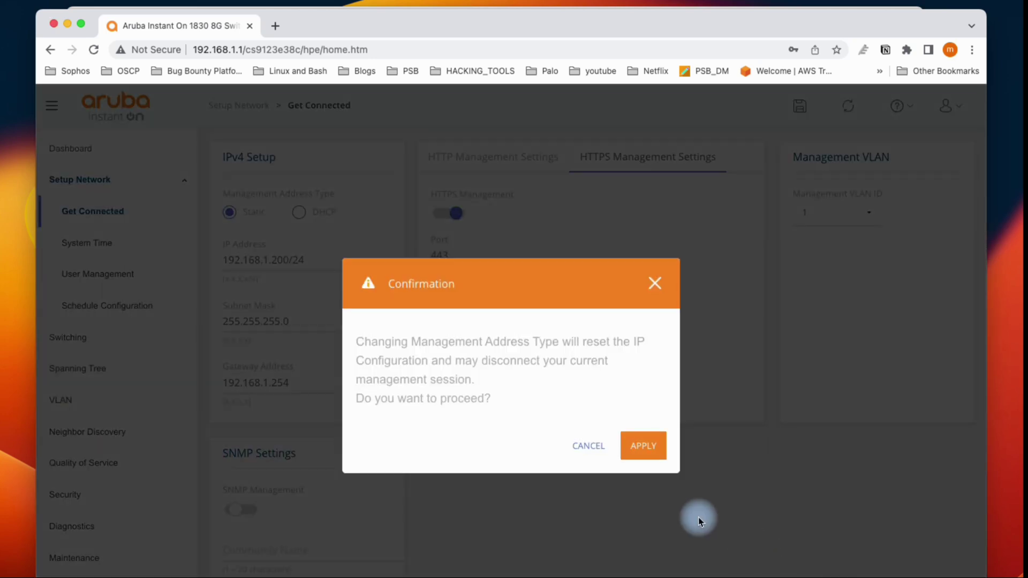
{"action": "left_click", "coordinate": [654, 453]}
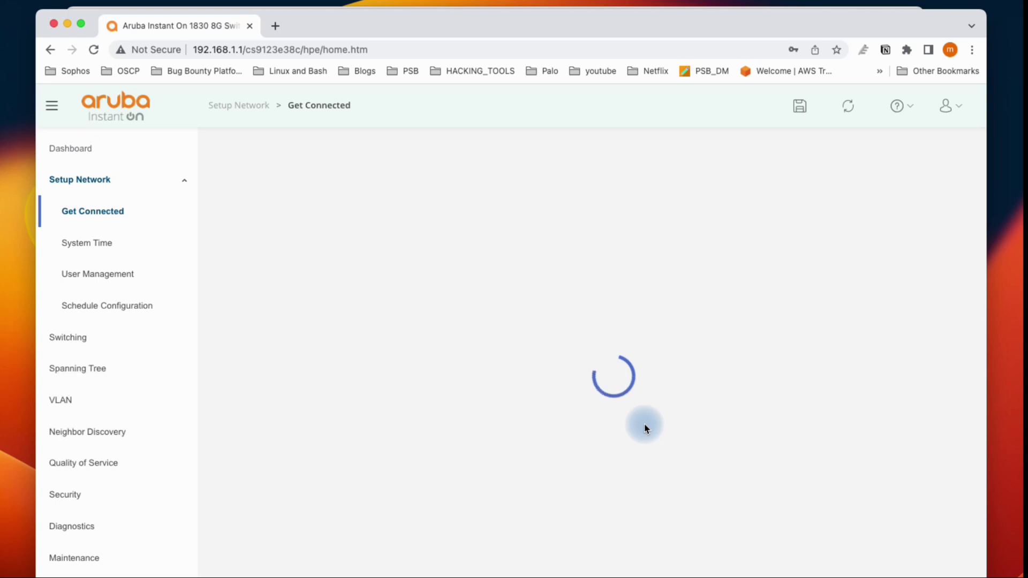
Switch to the Terminal and ping the old switch address 192.168.1.1, then stop the ping.
{"action": "key", "text": "super+Tab"}
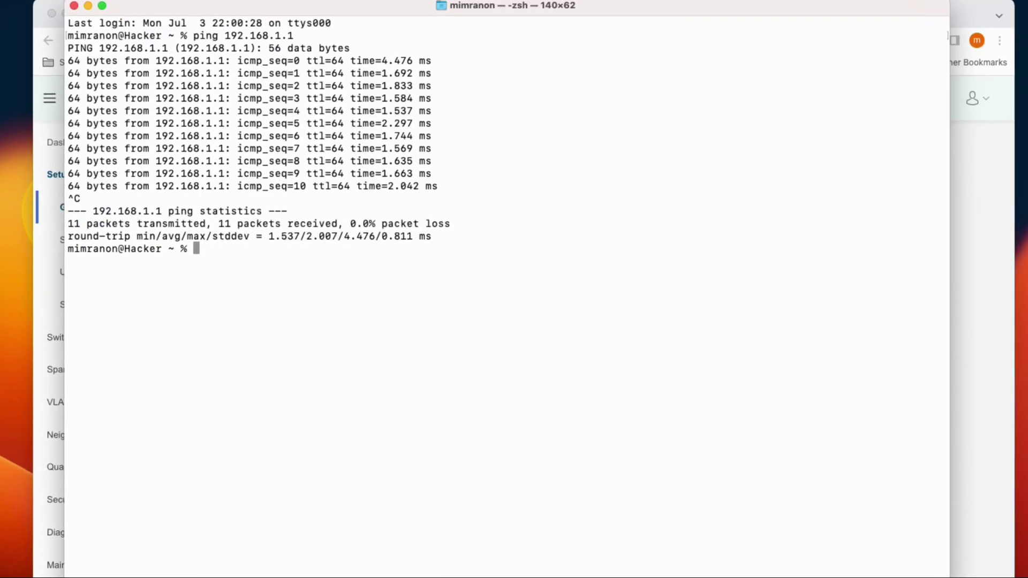
{"action": "type", "text": "ping "}
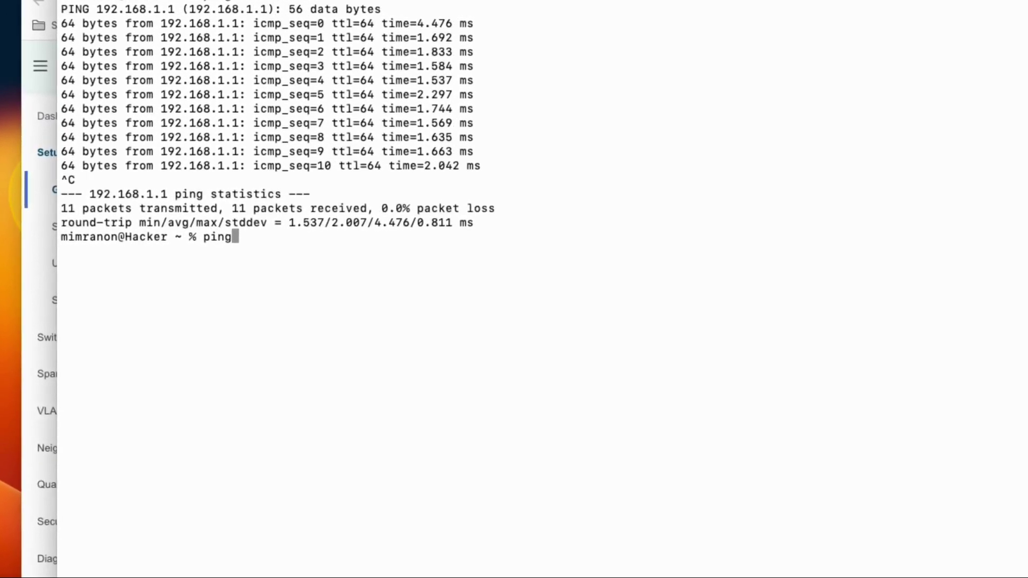
{"action": "type", "text": "192.1"}
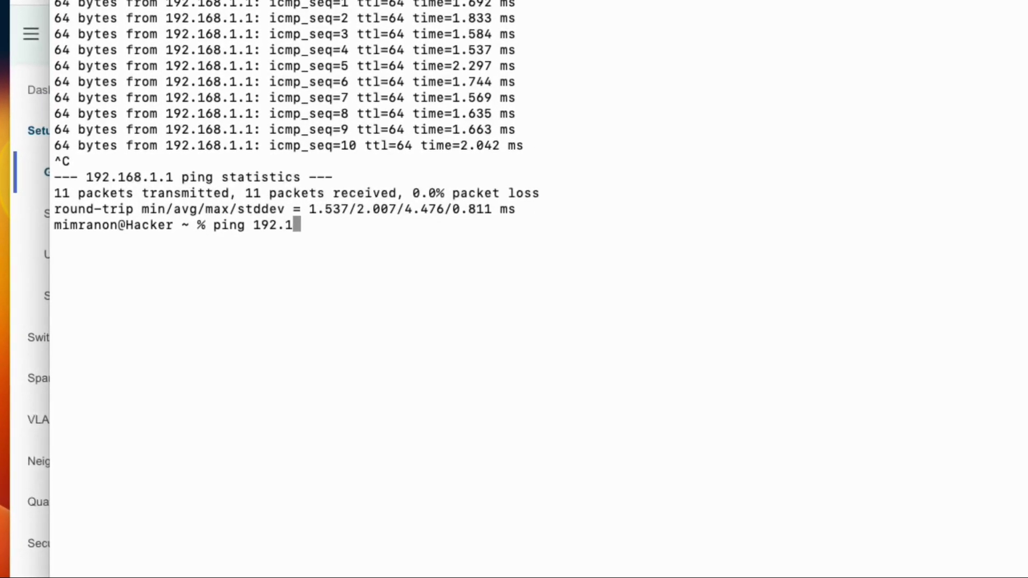
{"action": "type", "text": "68.1.1"}
{"action": "key", "text": "Return"}
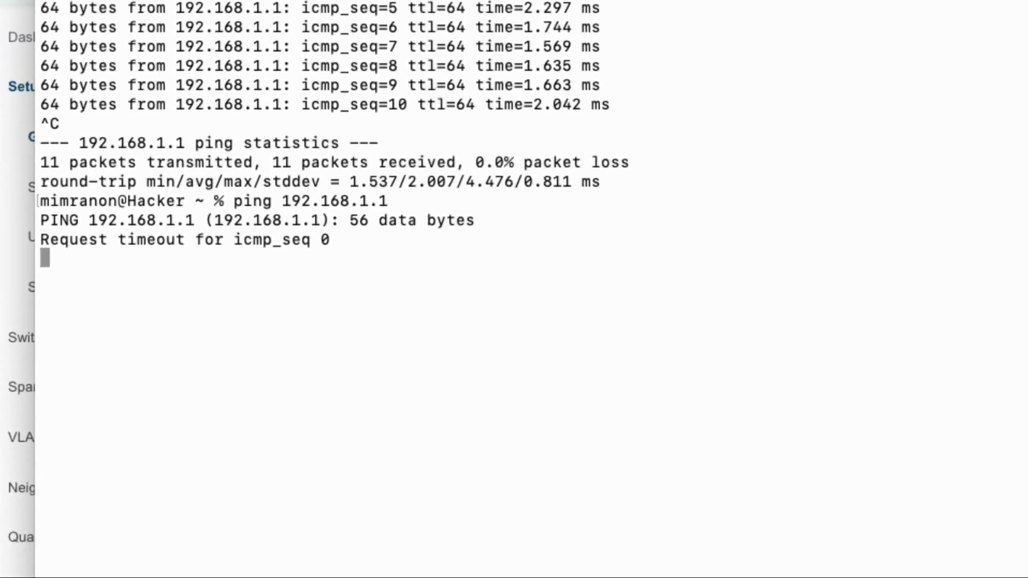
{"action": "key", "text": "ctrl+c"}
Ping the new switch address 192.168.1.200 and stop the ping after a few packets.
{"action": "key", "text": "Up"}
{"action": "key", "text": "BackSpace"}
{"action": "type", "text": "200"}
{"action": "key", "text": "Return"}
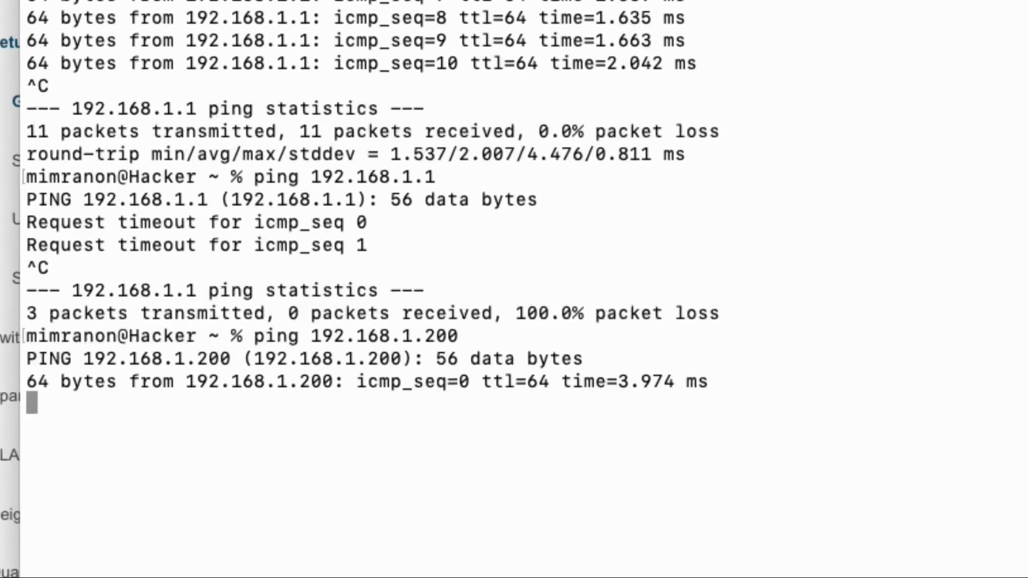
{"action": "key", "text": "ctrl+c"}
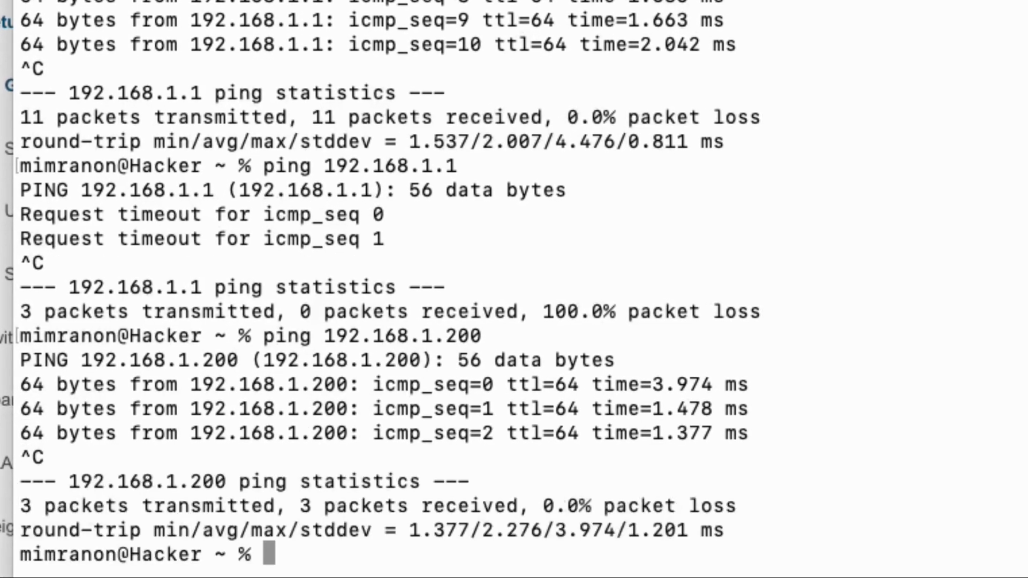
Switch back to Chrome and try to open the switch at 192.168.1.200.
{"action": "key", "text": "super+Tab"}
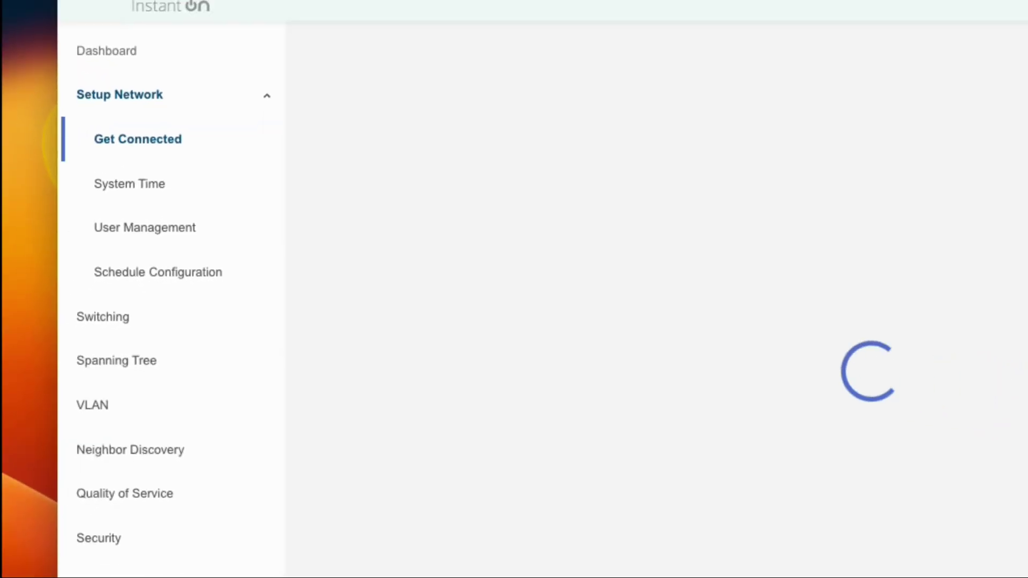
{"action": "type", "text": "192.168.1.200"}
{"action": "key", "text": "Return"}
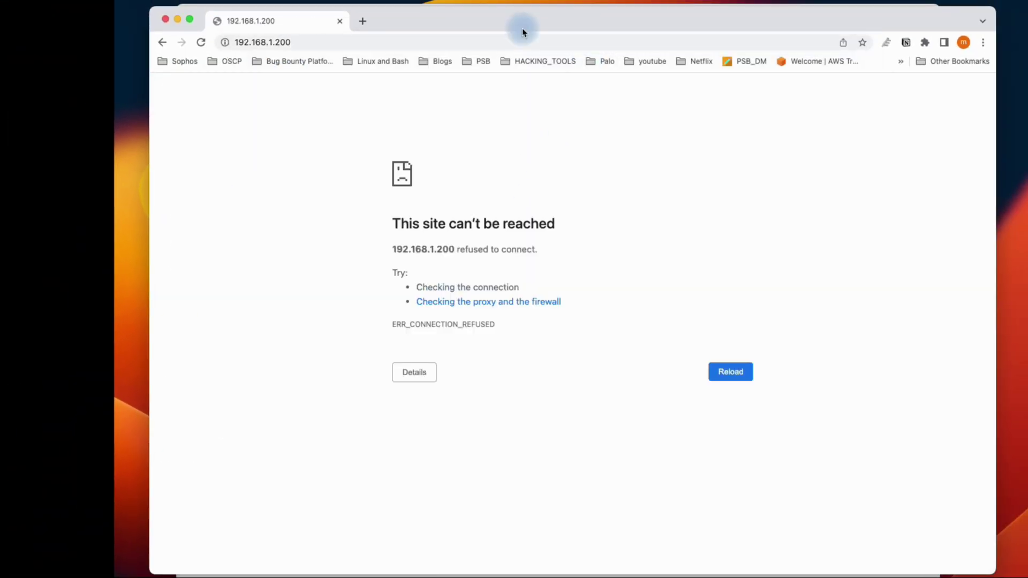
{"action": "left_click", "coordinate": [520, 40]}
{"action": "key", "text": "Left"}
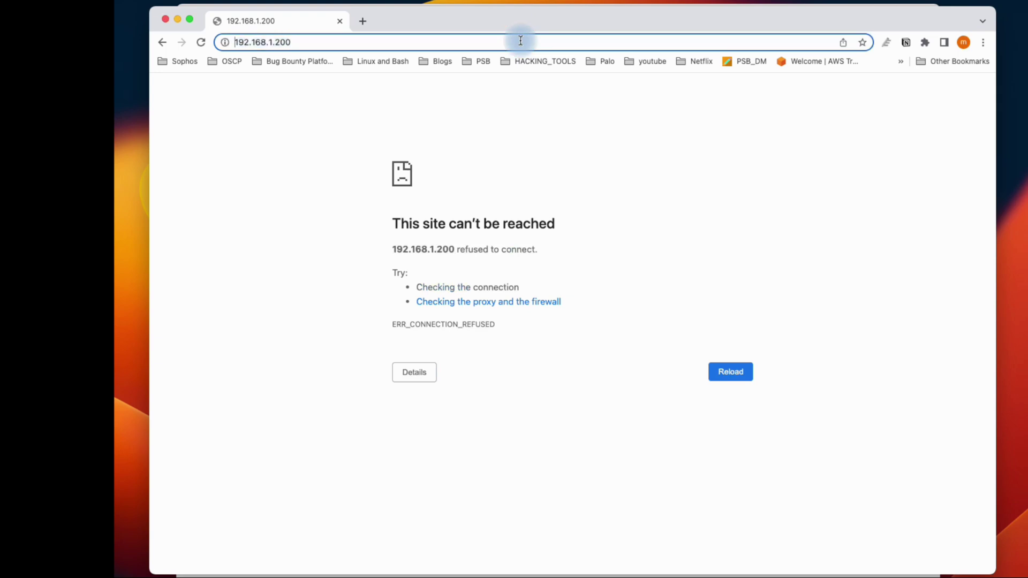
{"action": "type", "text": "https"}
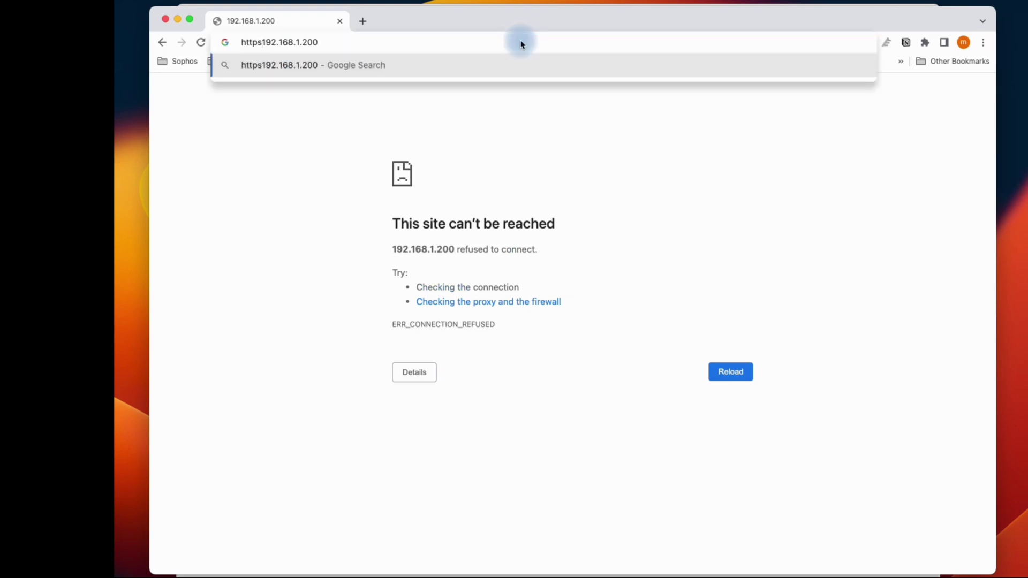
{"action": "type", "text": "://"}
{"action": "key", "text": "Return"}
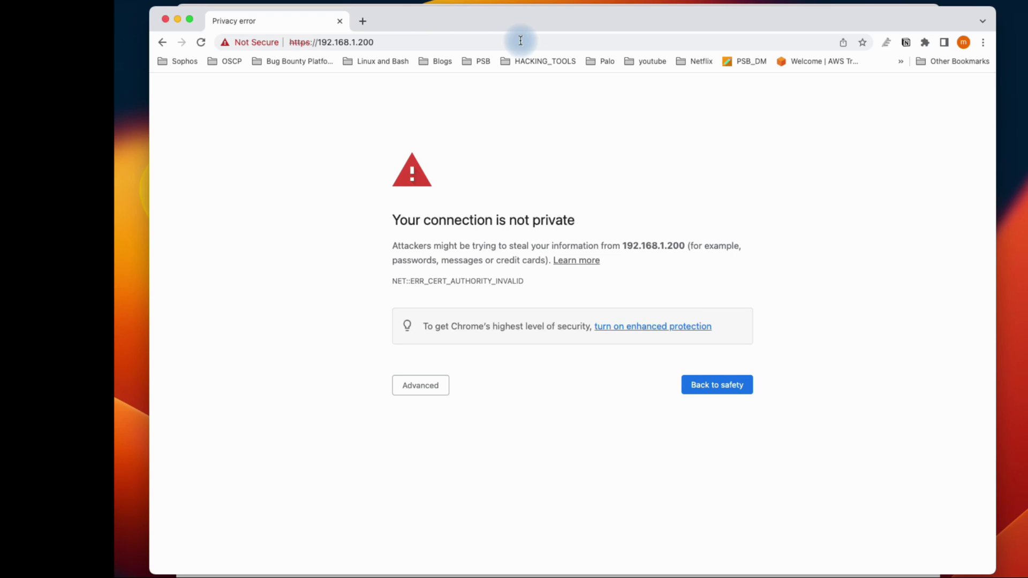
{"action": "left_click", "coordinate": [426, 386]}
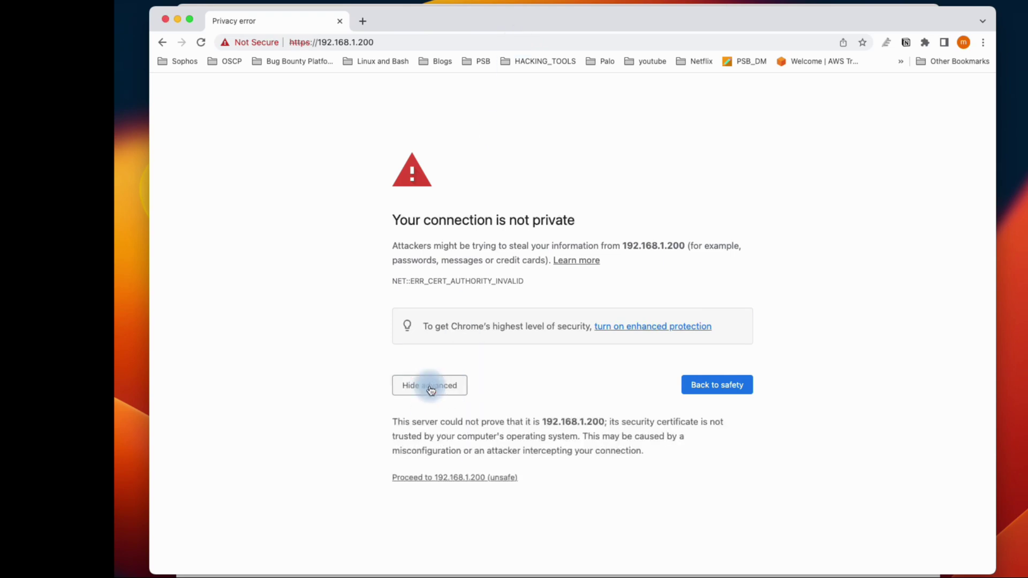
{"action": "left_click", "coordinate": [441, 479]}
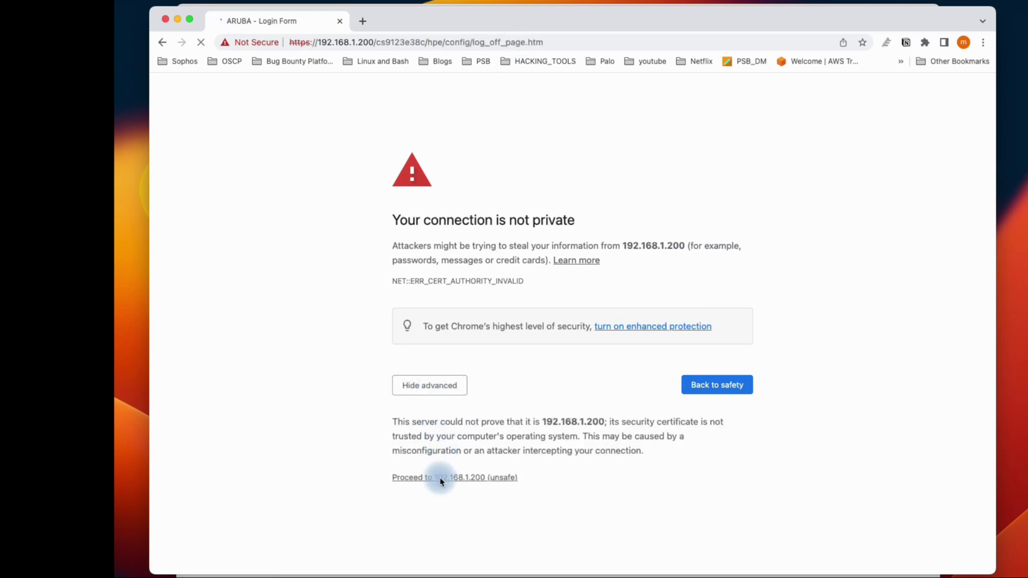
Log in to the switch with username admin and the new account password.
{"action": "left_click", "coordinate": [517, 311]}
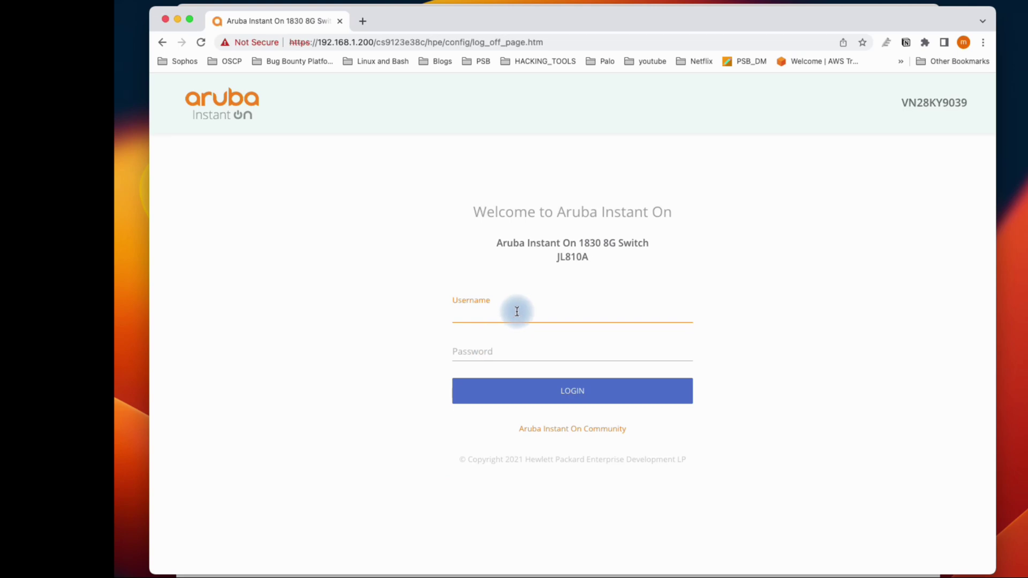
{"action": "key", "text": "Tab"}
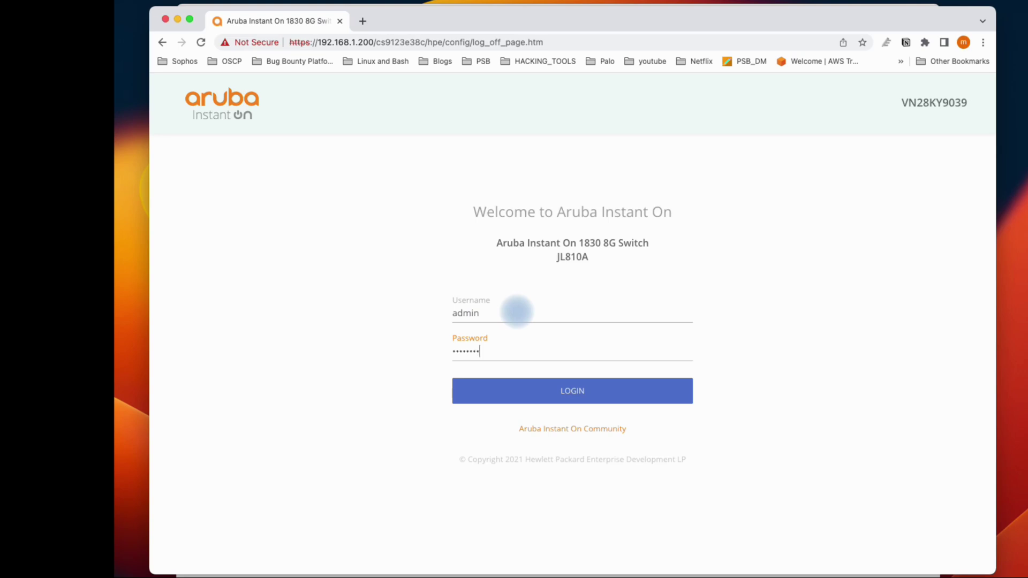
{"action": "key", "text": "Return"}
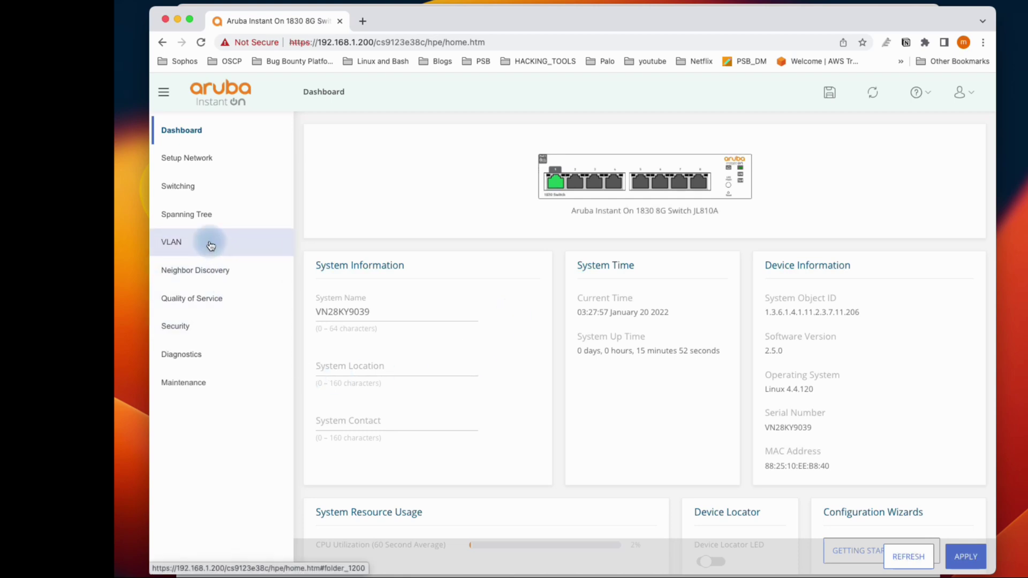
Look over the Spanning Tree global settings and the tables on the VLAN Configuration page.
{"action": "left_click", "coordinate": [221, 209]}
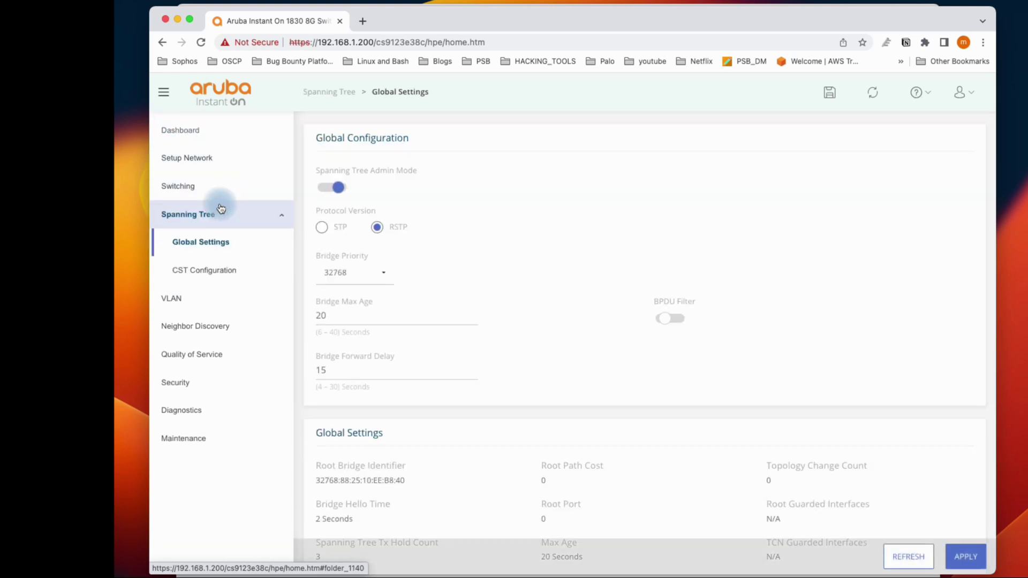
{"action": "left_click", "coordinate": [404, 233]}
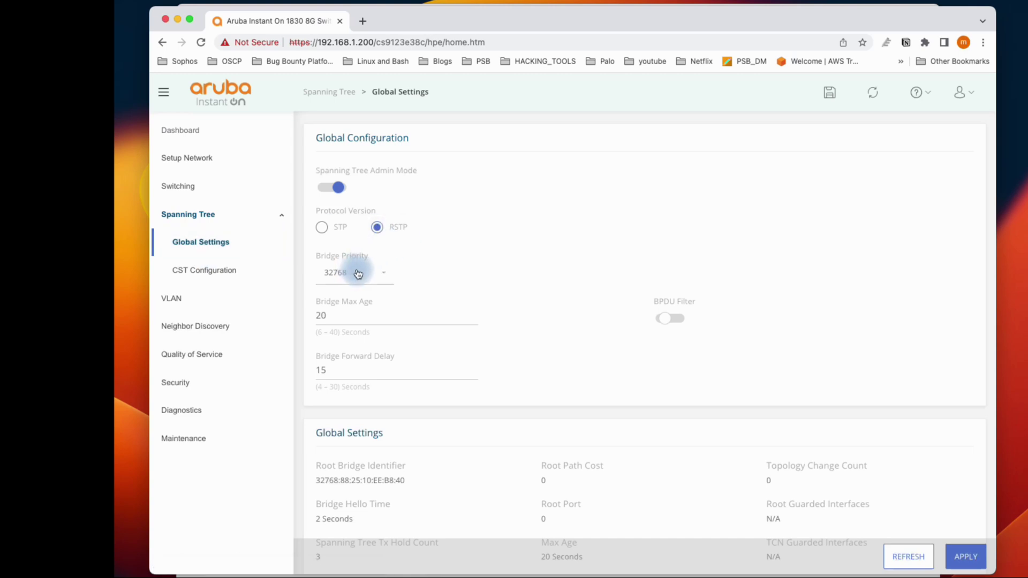
{"action": "left_click", "coordinate": [239, 298]}
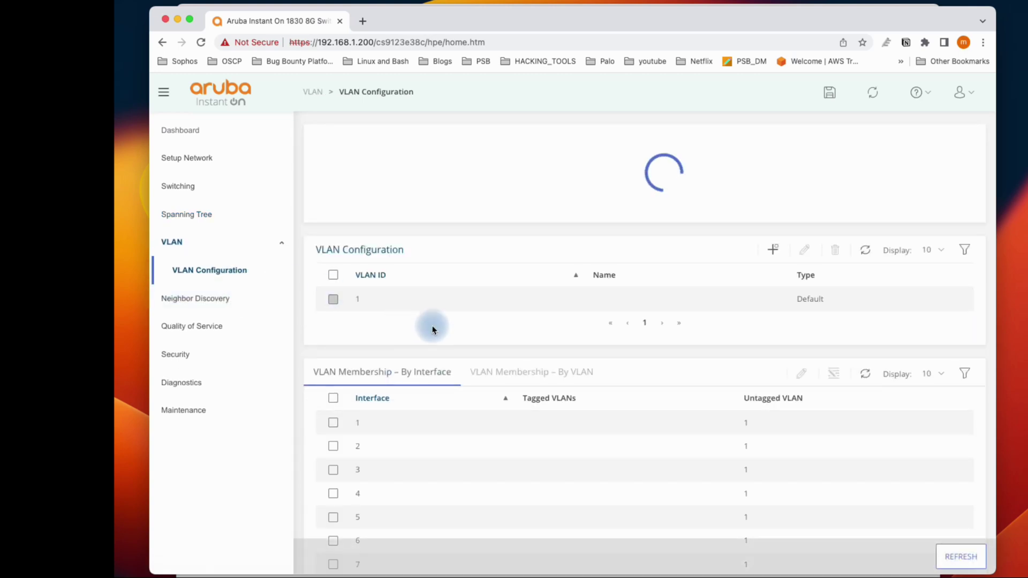
{"action": "scroll", "coordinate": [431, 329], "scroll_direction": "down", "scroll_amount": 5}
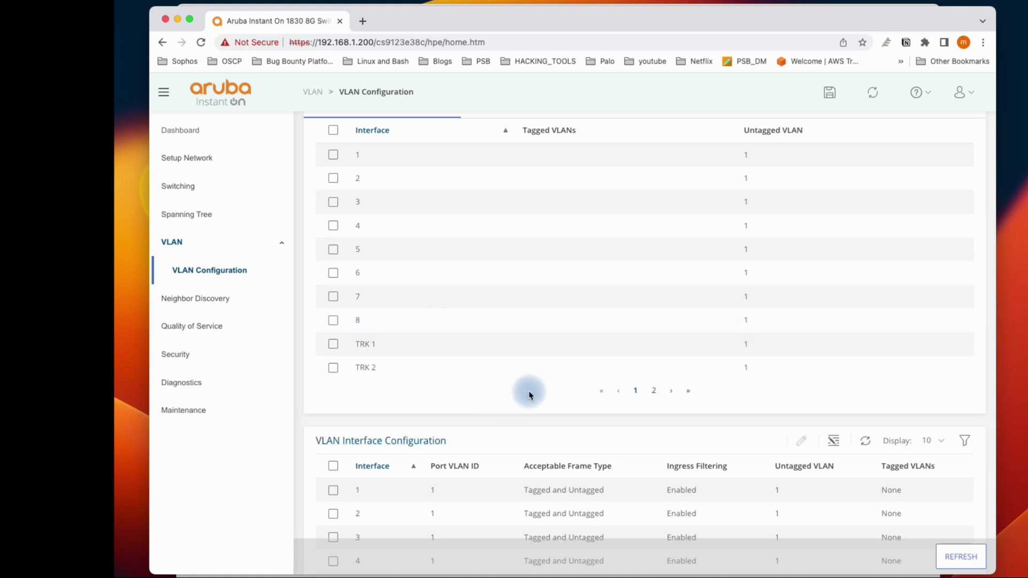
{"action": "scroll", "coordinate": [529, 395], "scroll_direction": "down", "scroll_amount": 4}
{"action": "scroll", "coordinate": [526, 389], "scroll_direction": "up", "scroll_amount": 4}
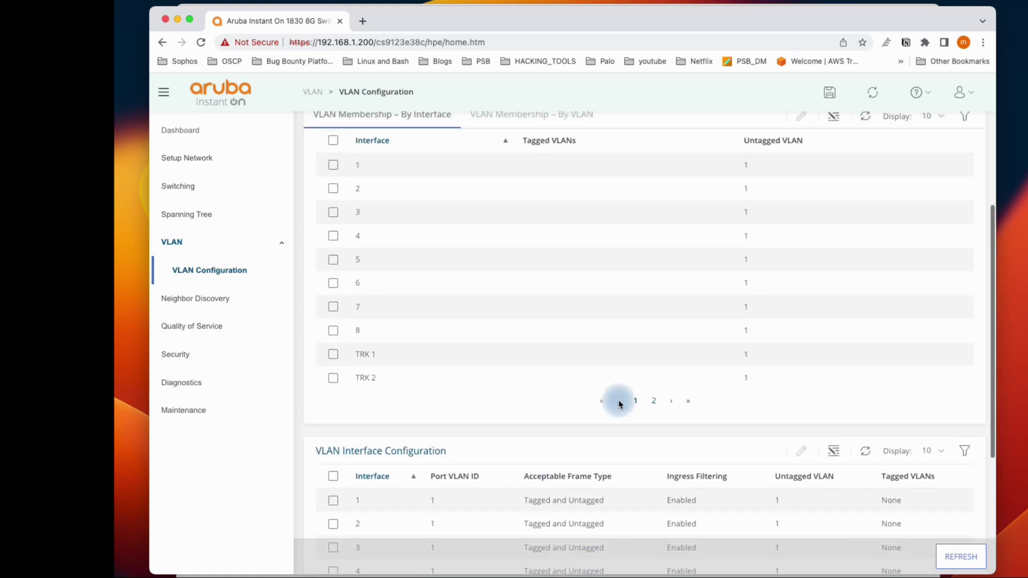
Check the second page of VLAN membership by interface, return to the first page and review the VLAN Interface Configuration table.
{"action": "left_click", "coordinate": [654, 401]}
{"action": "scroll", "coordinate": [685, 375], "scroll_direction": "up", "scroll_amount": 1}
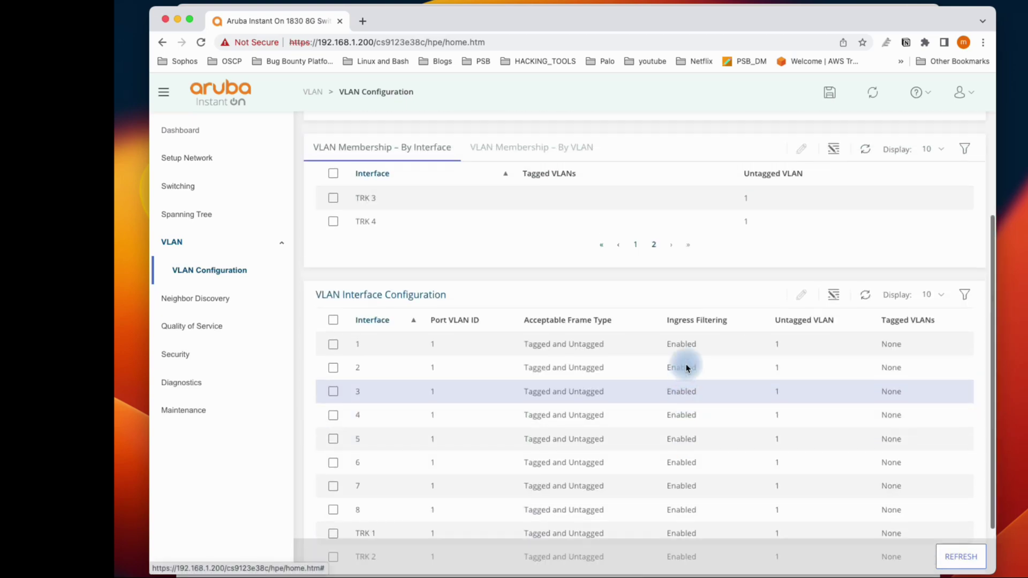
{"action": "scroll", "coordinate": [687, 368], "scroll_direction": "up", "scroll_amount": 3}
{"action": "left_click", "coordinate": [621, 363]}
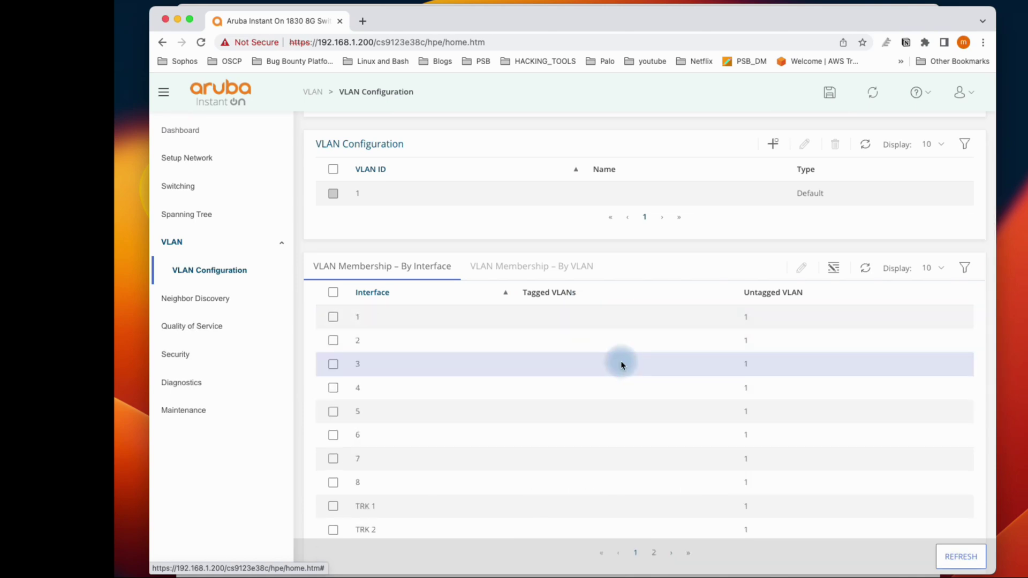
{"action": "scroll", "coordinate": [621, 363], "scroll_direction": "down", "scroll_amount": 3}
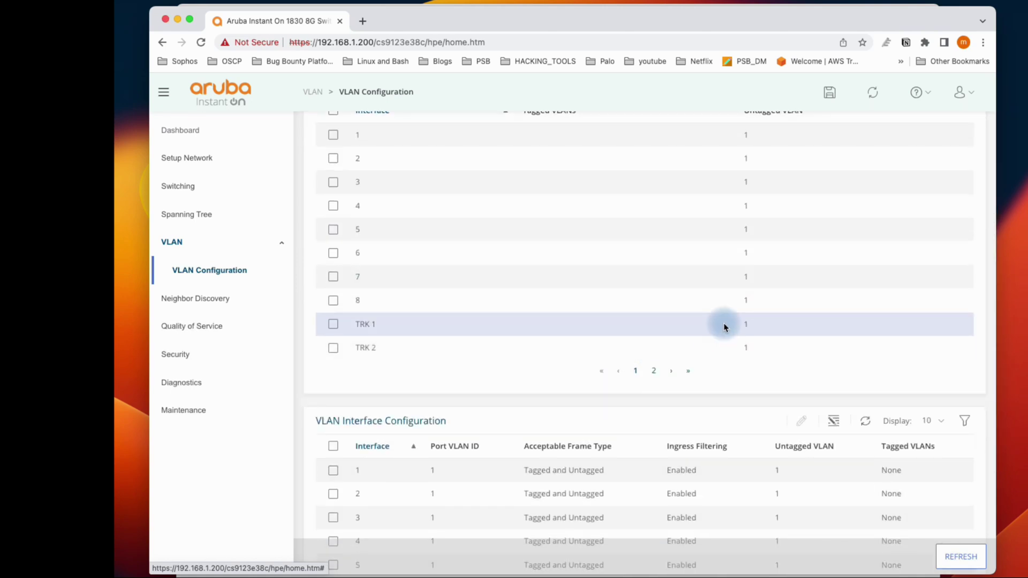
{"action": "scroll", "coordinate": [732, 326], "scroll_direction": "up", "scroll_amount": 2}
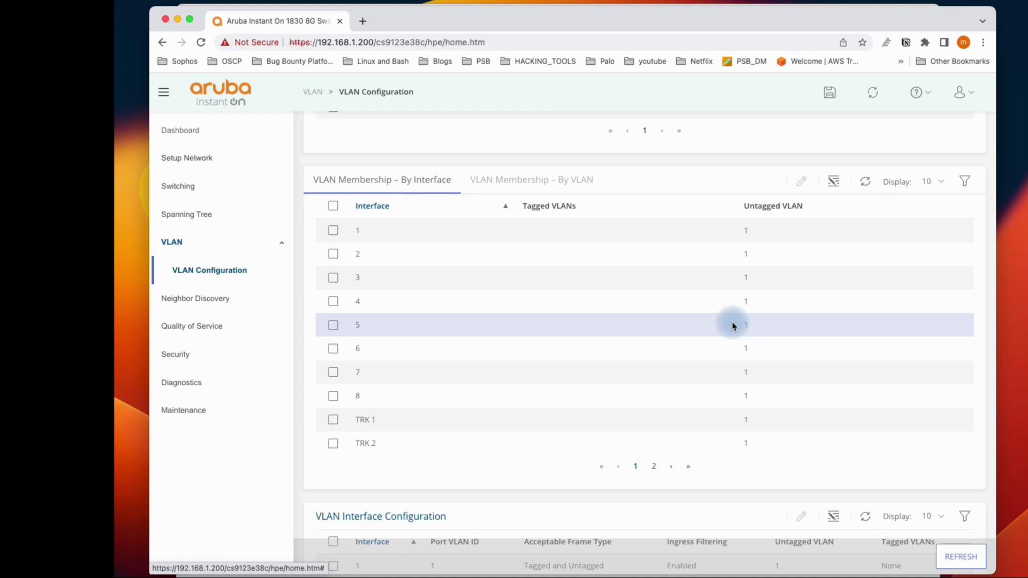
{"action": "scroll", "coordinate": [733, 326], "scroll_direction": "down", "scroll_amount": 5}
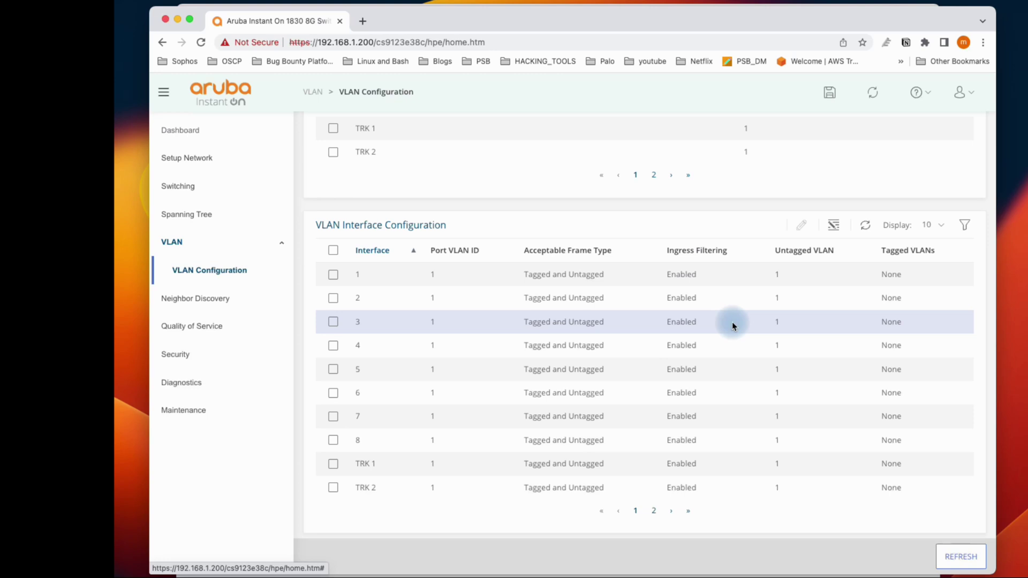
Review the LLDP global configuration, interface configuration and remote device information under Neighbor Discovery.
{"action": "left_click", "coordinate": [224, 306]}
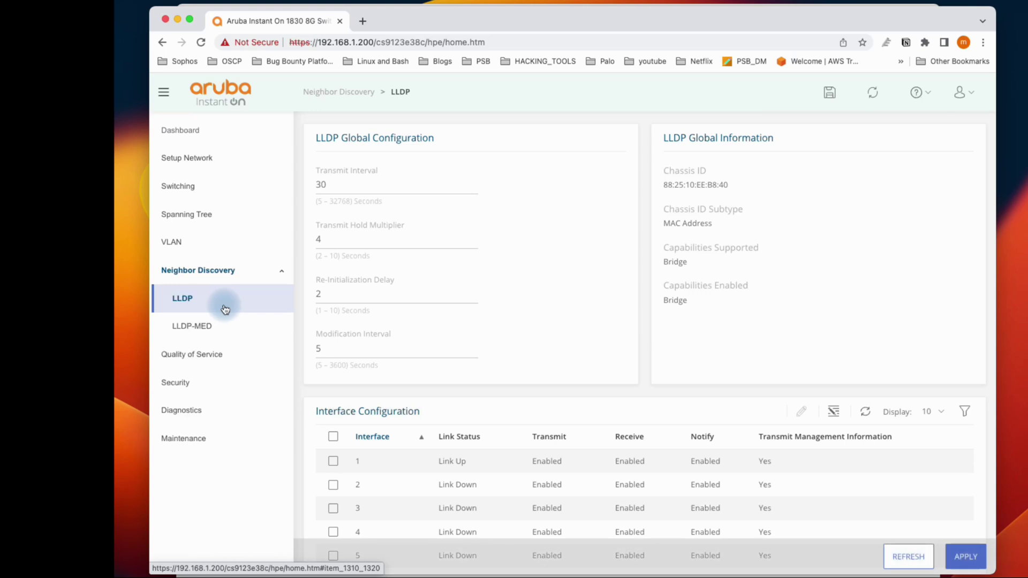
{"action": "scroll", "coordinate": [378, 379], "scroll_direction": "down", "scroll_amount": 5}
{"action": "scroll", "coordinate": [376, 378], "scroll_direction": "down", "scroll_amount": 2}
{"action": "scroll", "coordinate": [376, 378], "scroll_direction": "up", "scroll_amount": 4}
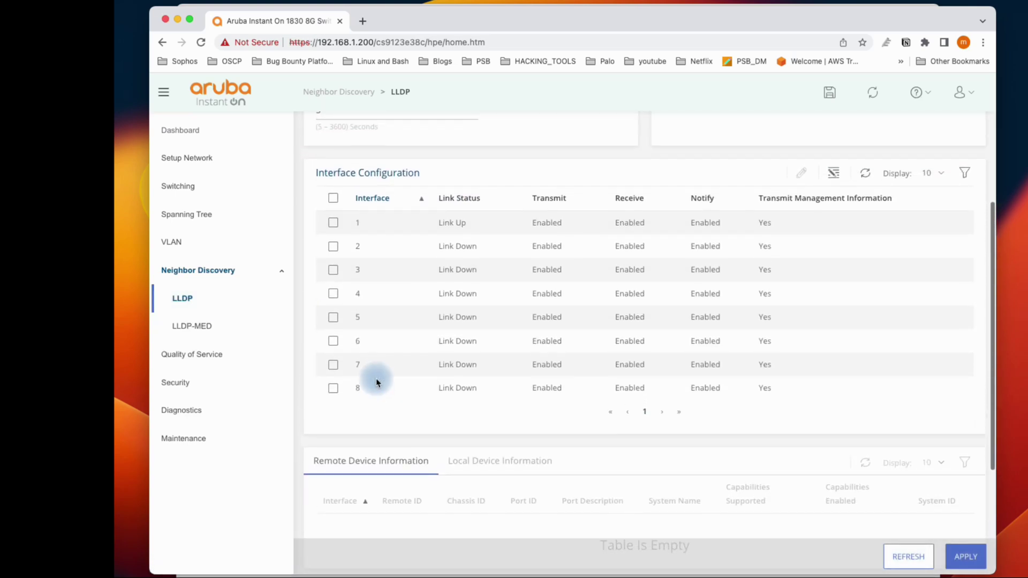
{"action": "scroll", "coordinate": [376, 379], "scroll_direction": "up", "scroll_amount": 3}
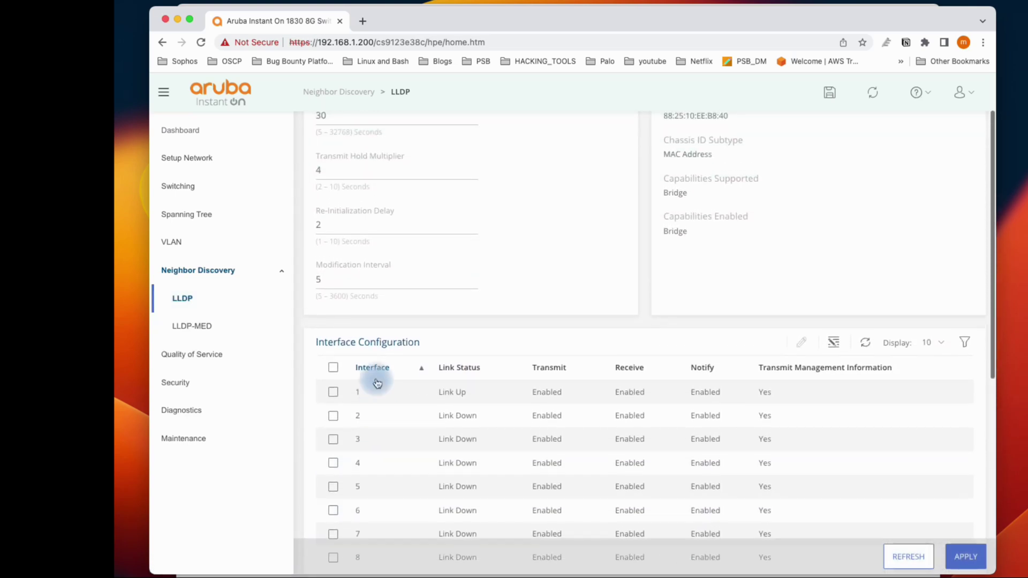
Review the Denial of Service Protection and HTTPS Certificate settings in the Security section.
{"action": "left_click", "coordinate": [248, 392]}
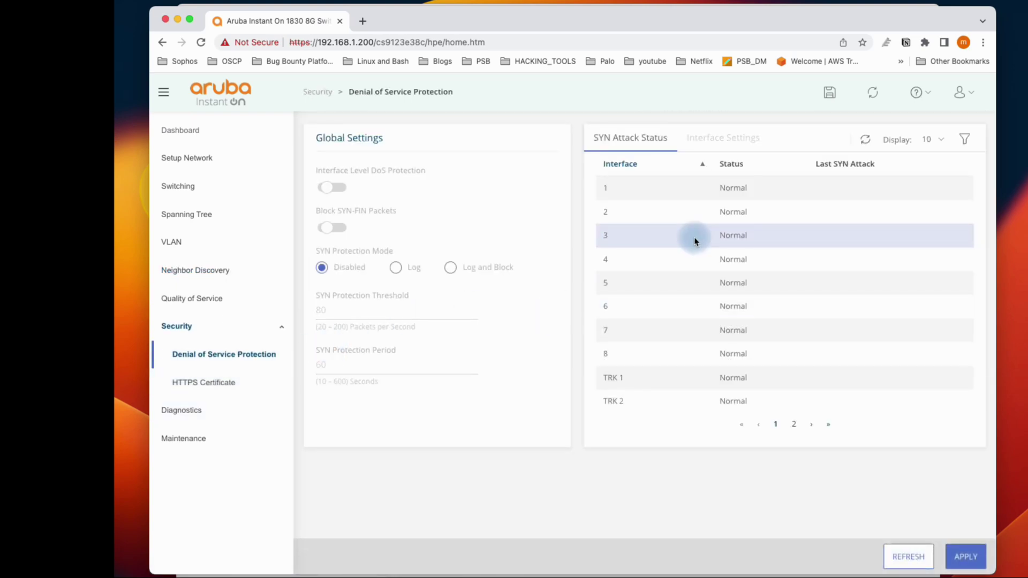
{"action": "left_click", "coordinate": [264, 381]}
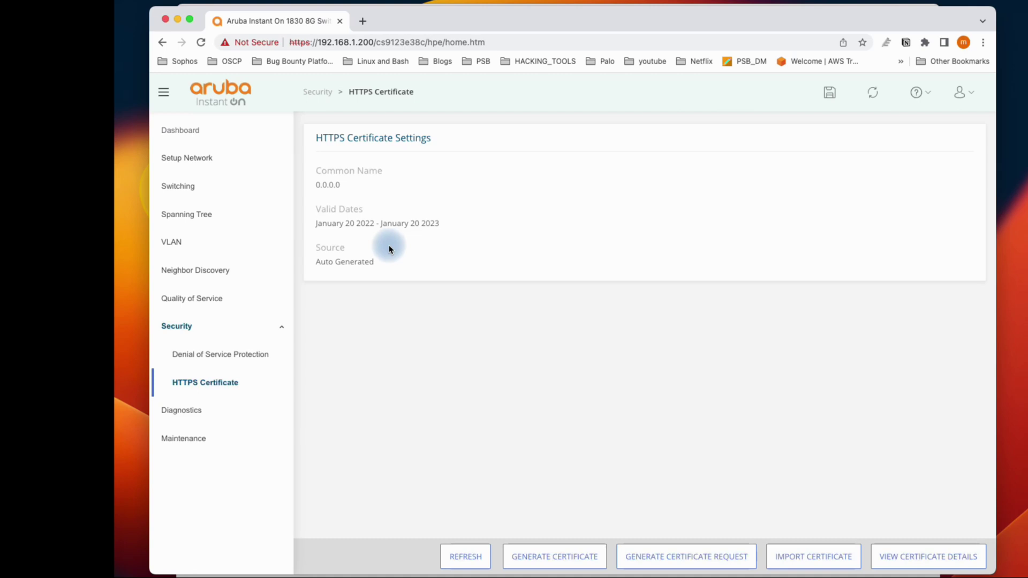
View the Logging, Support File, Cable Test and MAC Table diagnostics pages, plus the Dual Image Configuration under Maintenance.
{"action": "left_click", "coordinate": [242, 409]}
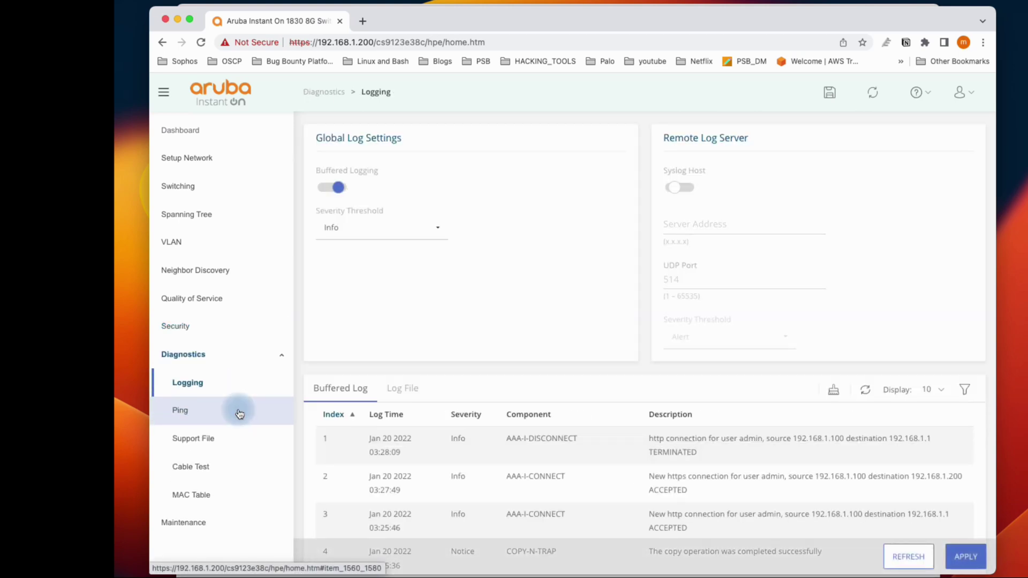
{"action": "left_click", "coordinate": [225, 440]}
{"action": "left_click", "coordinate": [224, 468]}
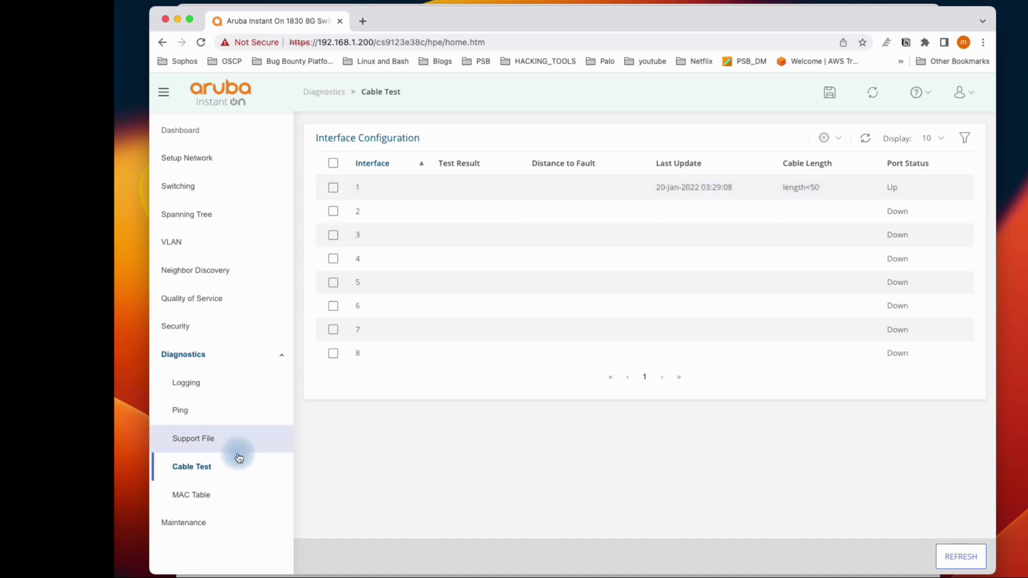
{"action": "left_click", "coordinate": [230, 484]}
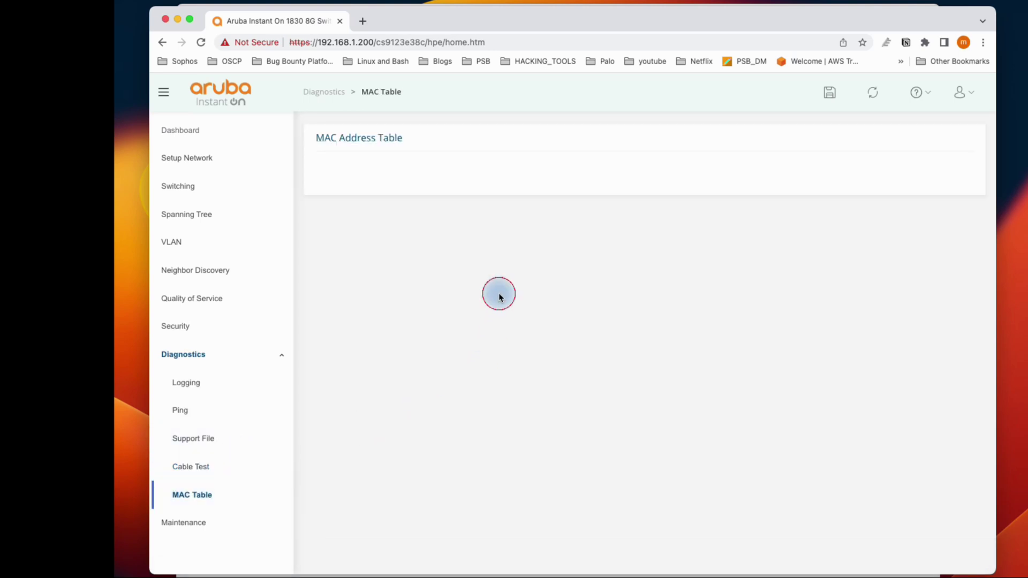
{"action": "left_click", "coordinate": [247, 517]}
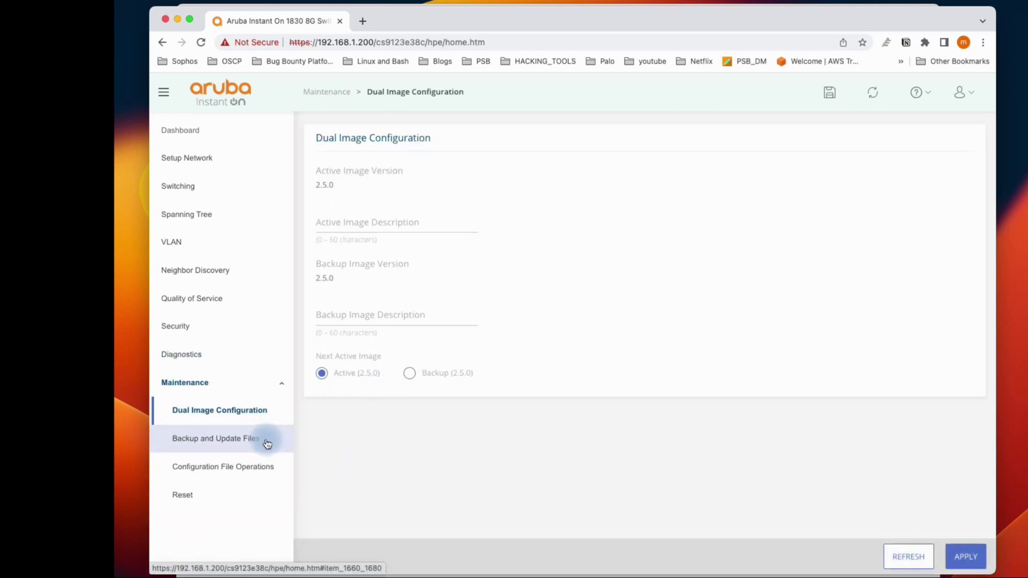
Look through the Setup Network pages for the network connection, system time and user management.
{"action": "left_click", "coordinate": [235, 158]}
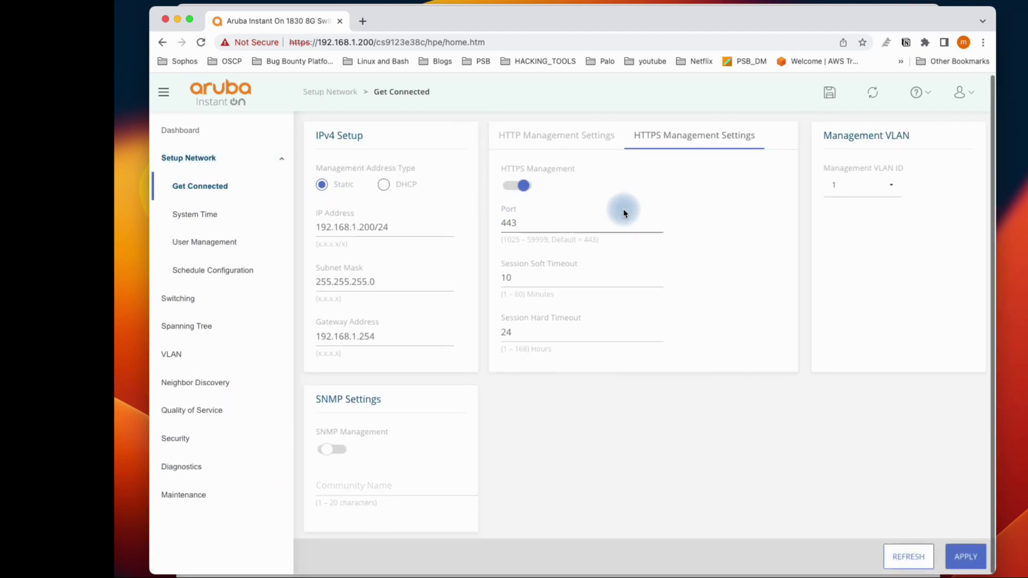
{"action": "left_click", "coordinate": [208, 215]}
{"action": "left_click", "coordinate": [218, 242]}
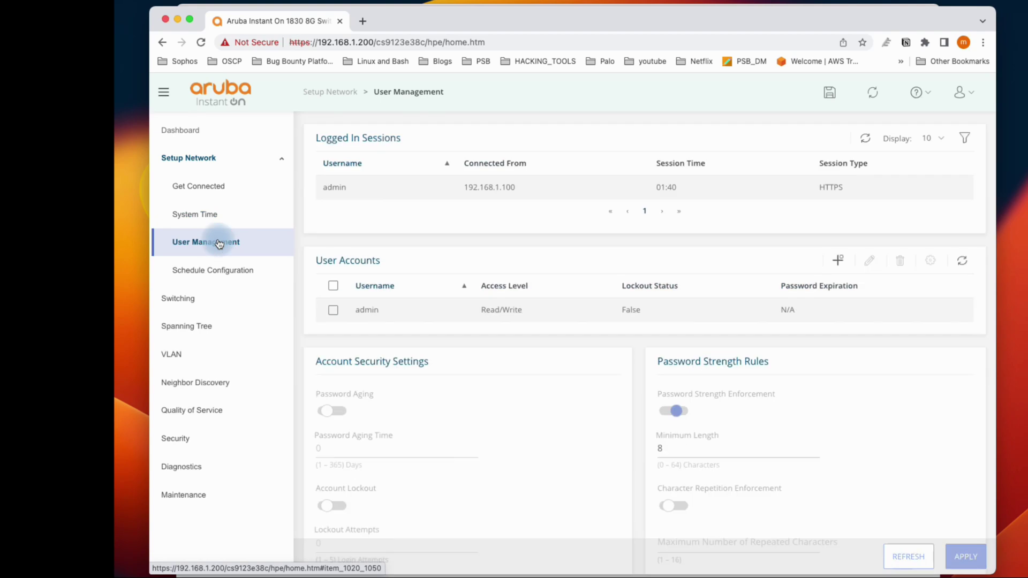
Set the switch's time zone to GMT+08:00 in the System Time settings.
{"action": "left_click", "coordinate": [212, 217]}
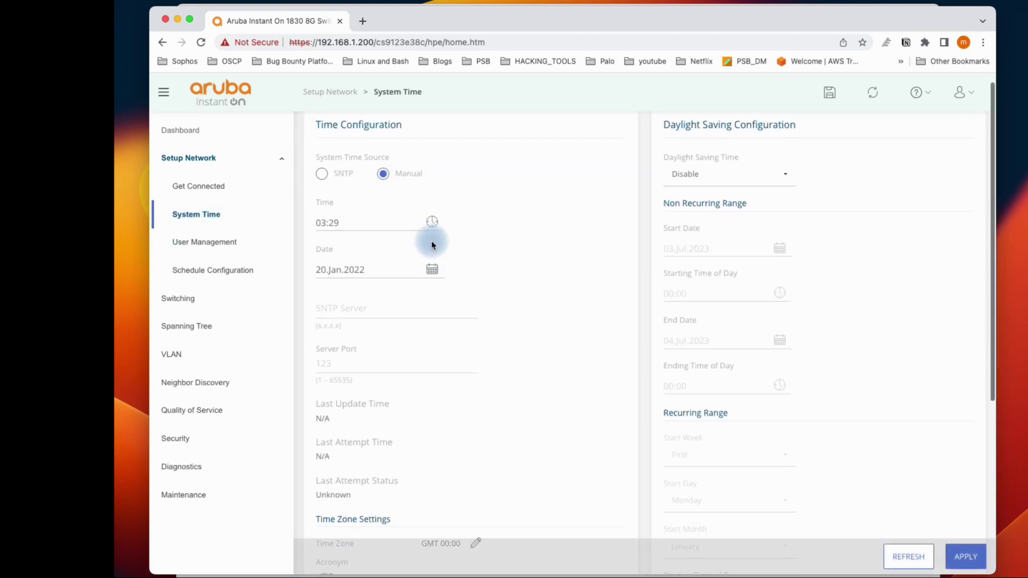
{"action": "scroll", "coordinate": [433, 245], "scroll_direction": "down", "scroll_amount": 1}
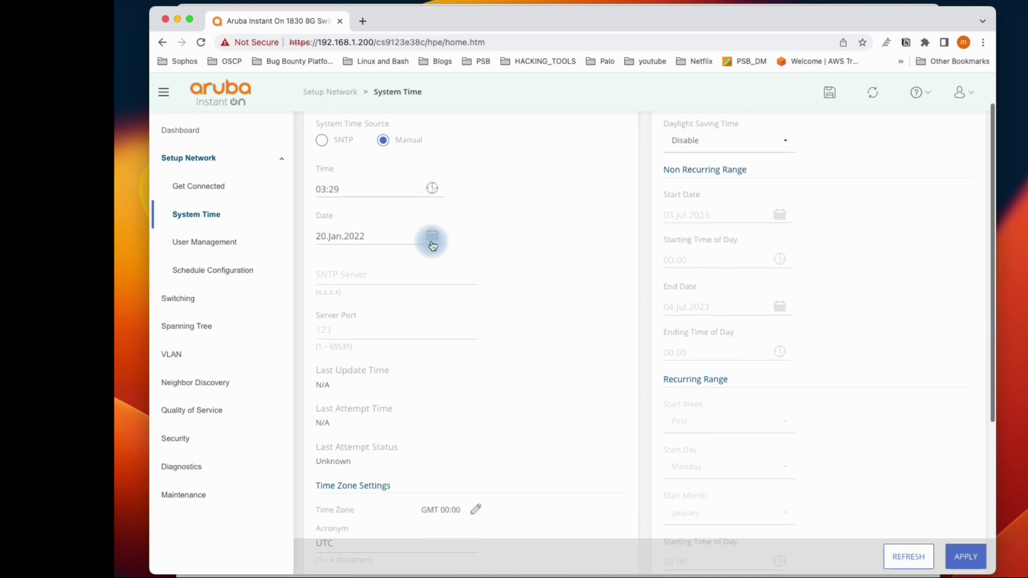
{"action": "scroll", "coordinate": [433, 245], "scroll_direction": "down", "scroll_amount": 3}
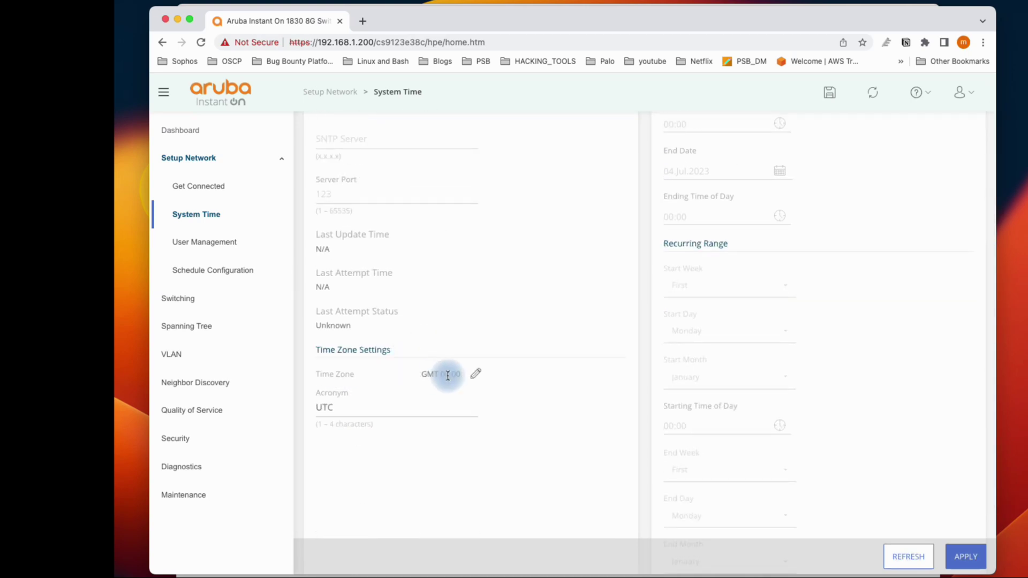
{"action": "left_click", "coordinate": [479, 376]}
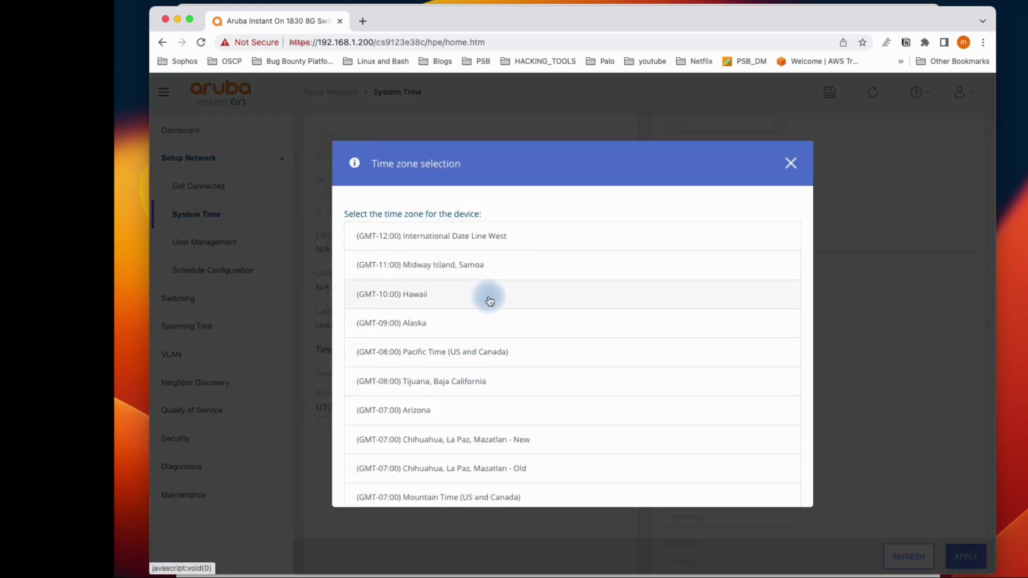
{"action": "scroll", "coordinate": [489, 297], "scroll_direction": "down", "scroll_amount": 1}
{"action": "scroll", "coordinate": [490, 300], "scroll_direction": "down", "scroll_amount": 10}
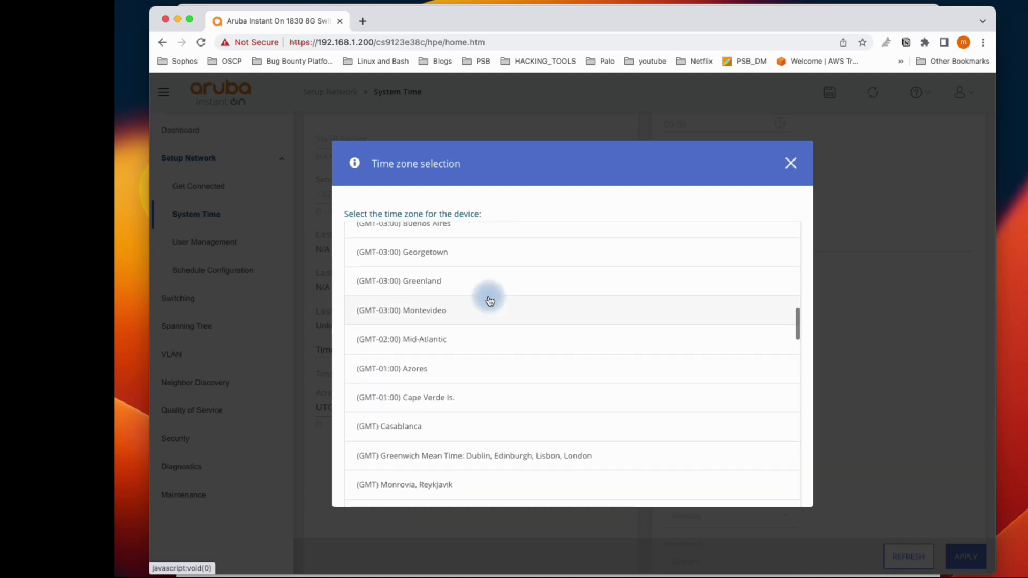
{"action": "scroll", "coordinate": [490, 301], "scroll_direction": "down", "scroll_amount": 12}
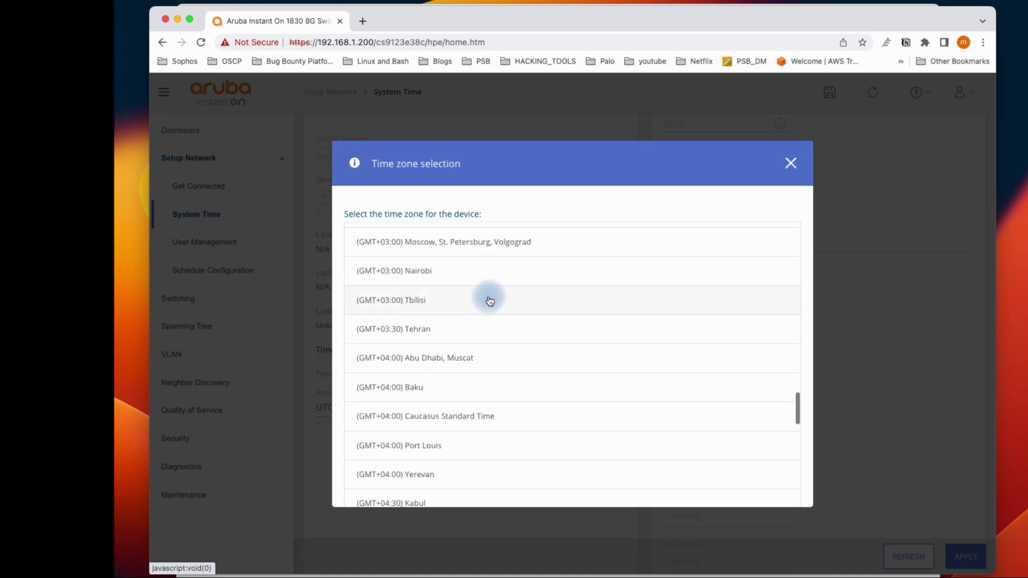
{"action": "scroll", "coordinate": [467, 395], "scroll_direction": "down", "scroll_amount": 5}
{"action": "scroll", "coordinate": [466, 395], "scroll_direction": "down", "scroll_amount": 2}
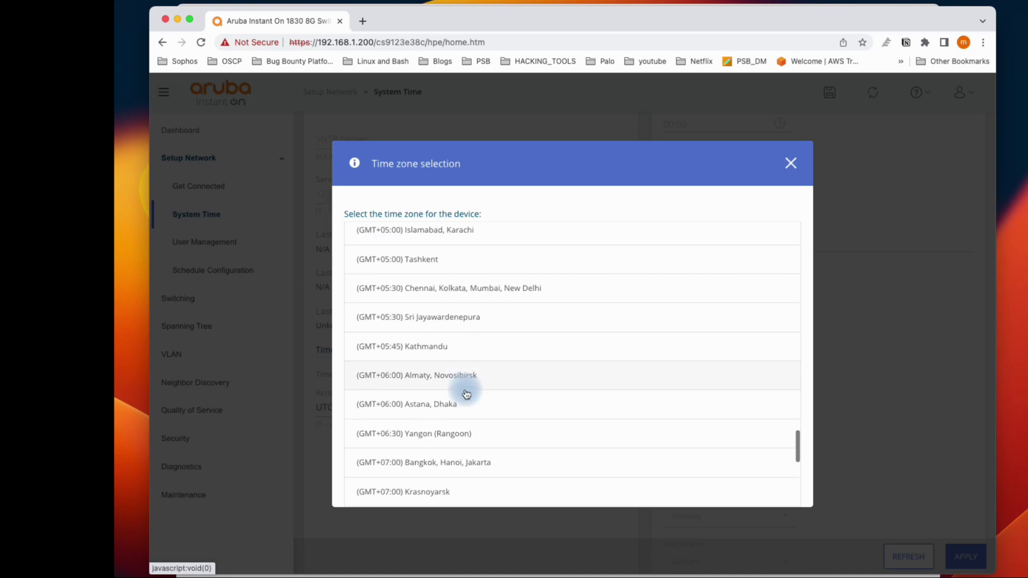
{"action": "scroll", "coordinate": [464, 470], "scroll_direction": "down", "scroll_amount": 2}
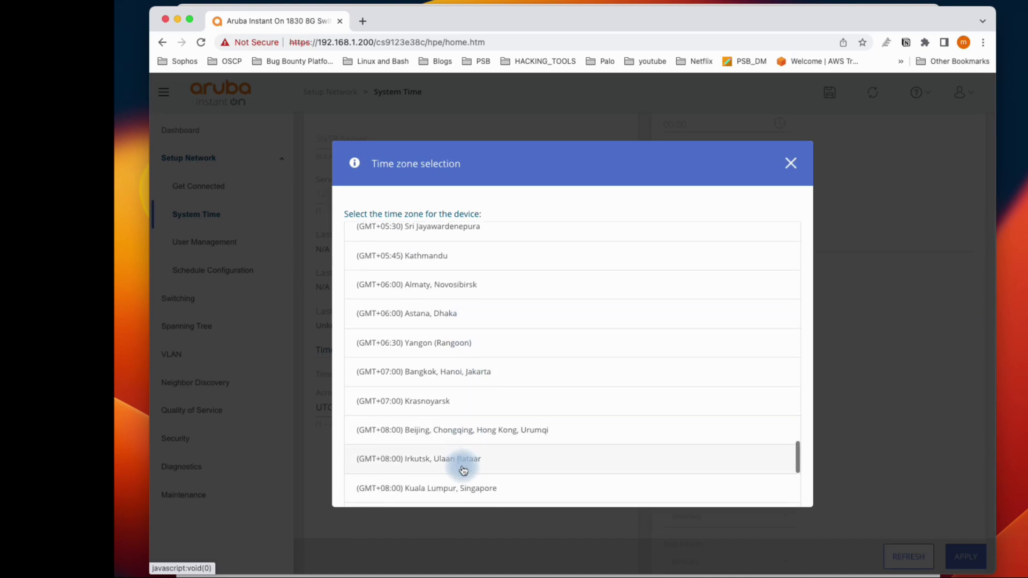
{"action": "left_click", "coordinate": [469, 464]}
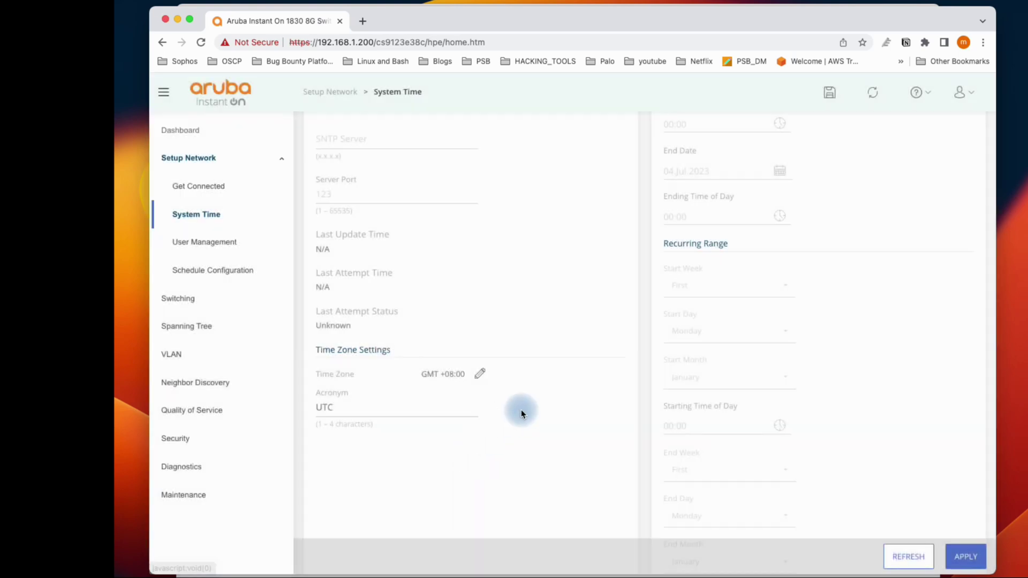
Set the manual system date to 03.Jul.2023 in the Time Configuration.
{"action": "scroll", "coordinate": [522, 316], "scroll_direction": "up", "scroll_amount": 3}
{"action": "scroll", "coordinate": [523, 318], "scroll_direction": "up", "scroll_amount": 1}
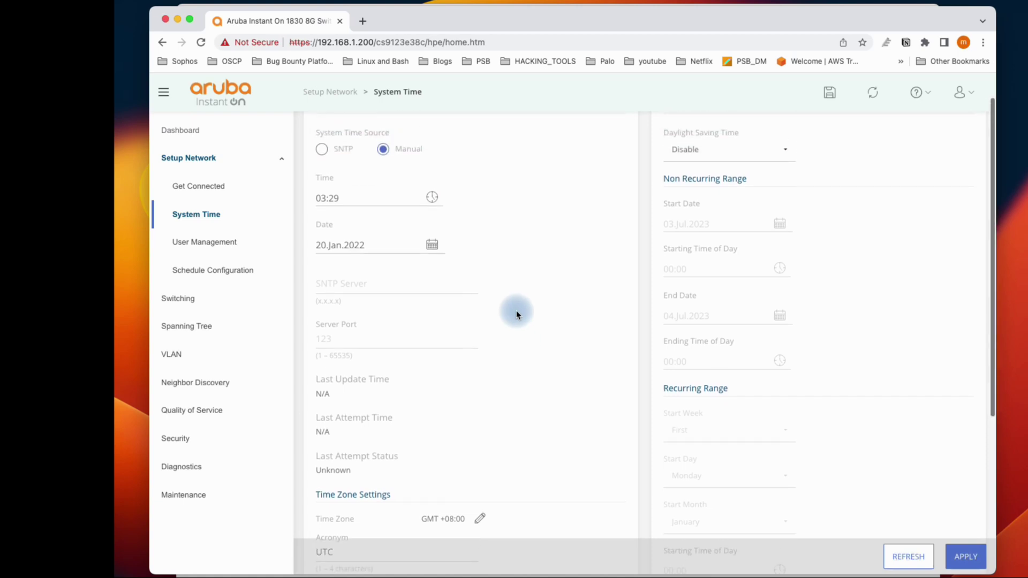
{"action": "left_click", "coordinate": [432, 245]}
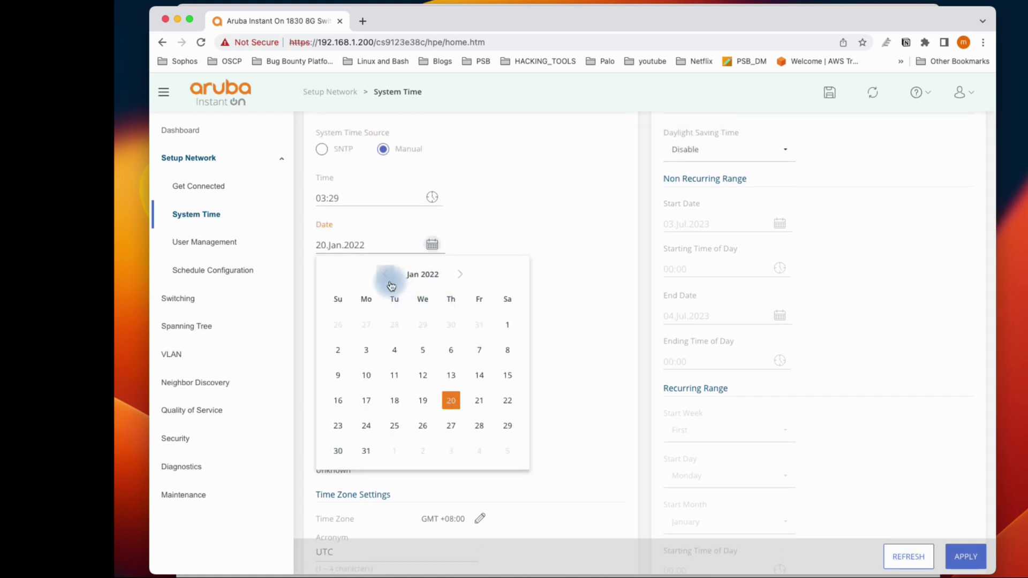
{"action": "left_click", "coordinate": [460, 275]}
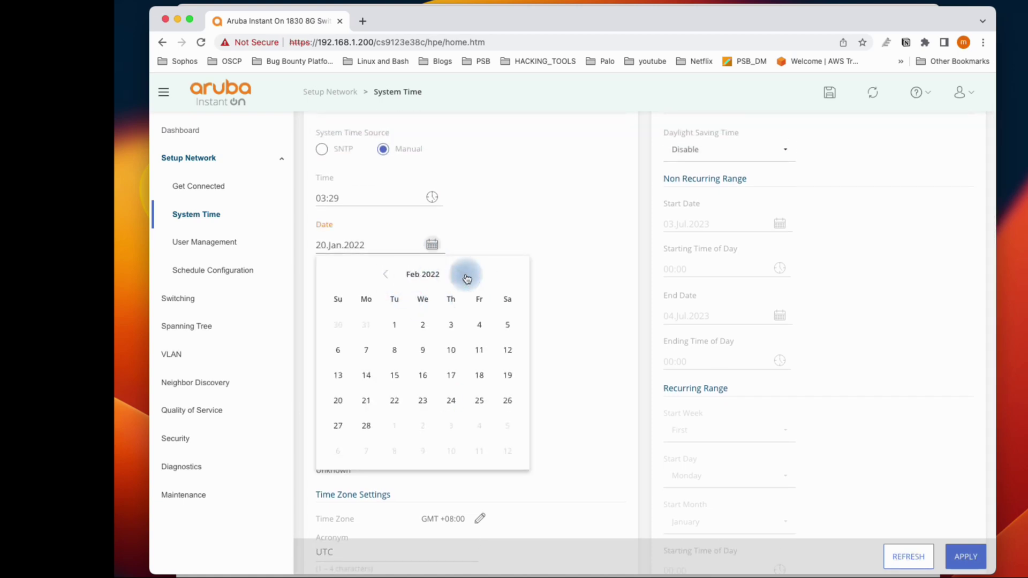
{"action": "double_click", "coordinate": [466, 277]}
{"action": "double_click", "coordinate": [466, 277]}
{"action": "double_click", "coordinate": [466, 277]}
{"action": "double_click", "coordinate": [466, 277]}
{"action": "triple_click", "coordinate": [466, 277]}
{"action": "left_click", "coordinate": [466, 275]}
{"action": "triple_click", "coordinate": [467, 278]}
{"action": "double_click", "coordinate": [467, 278]}
{"action": "left_click", "coordinate": [379, 280]}
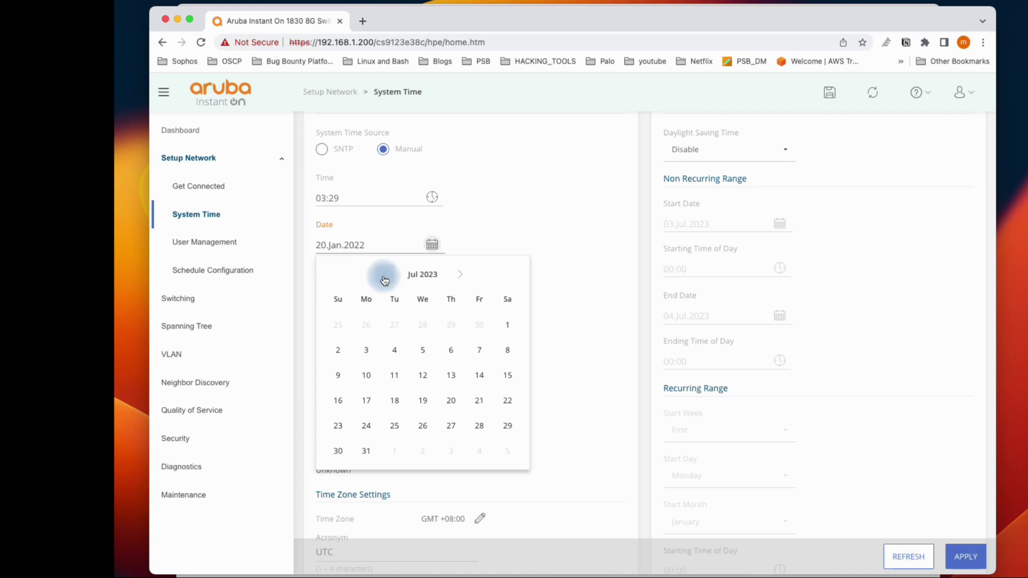
{"action": "left_click", "coordinate": [371, 351]}
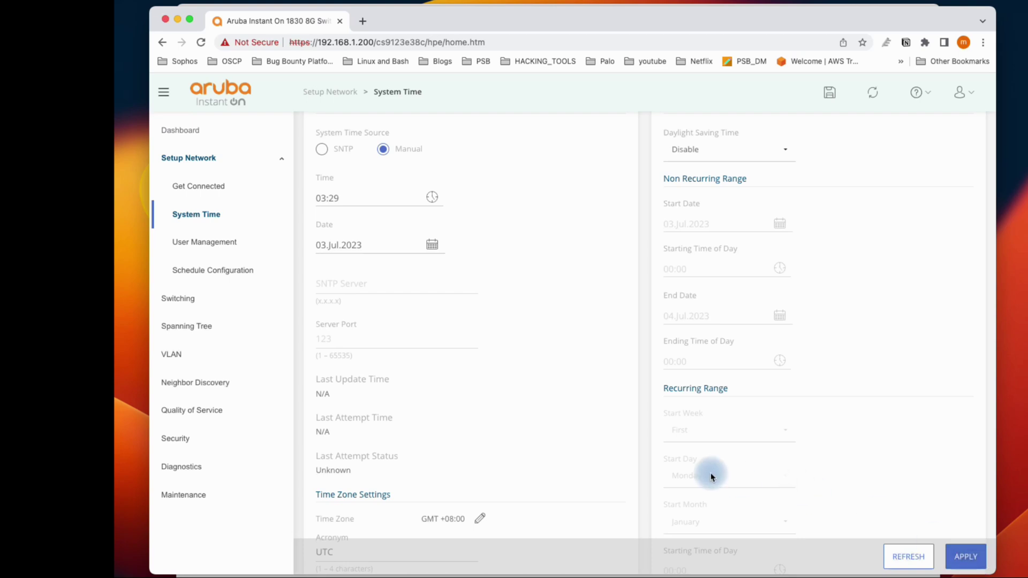
Set the manual system time to 22:25 and apply the System Time settings.
{"action": "left_click", "coordinate": [962, 560]}
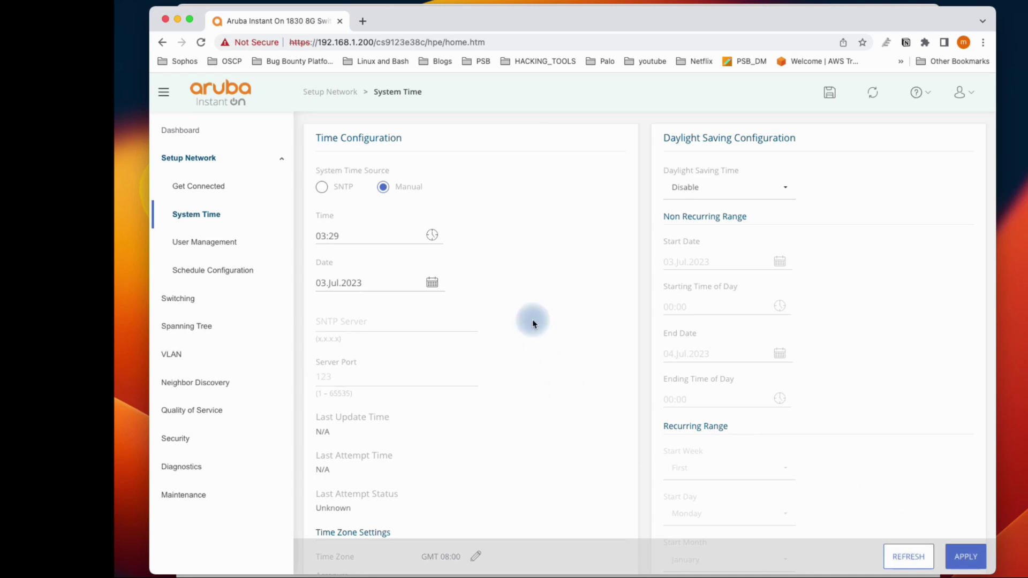
{"action": "left_click", "coordinate": [432, 236]}
{"action": "left_click", "coordinate": [387, 278]}
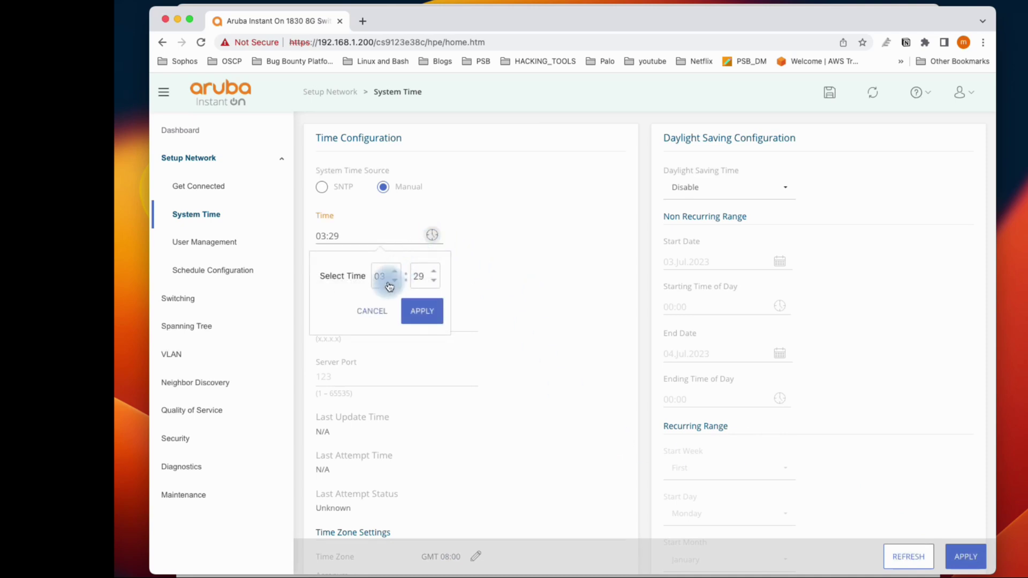
{"action": "left_click", "coordinate": [377, 278]}
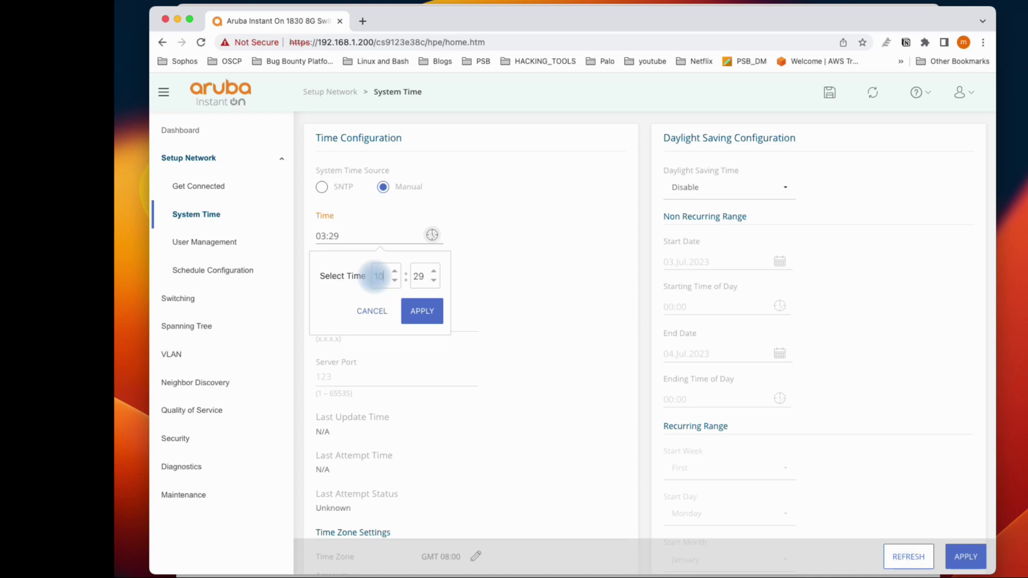
{"action": "left_click", "coordinate": [412, 279]}
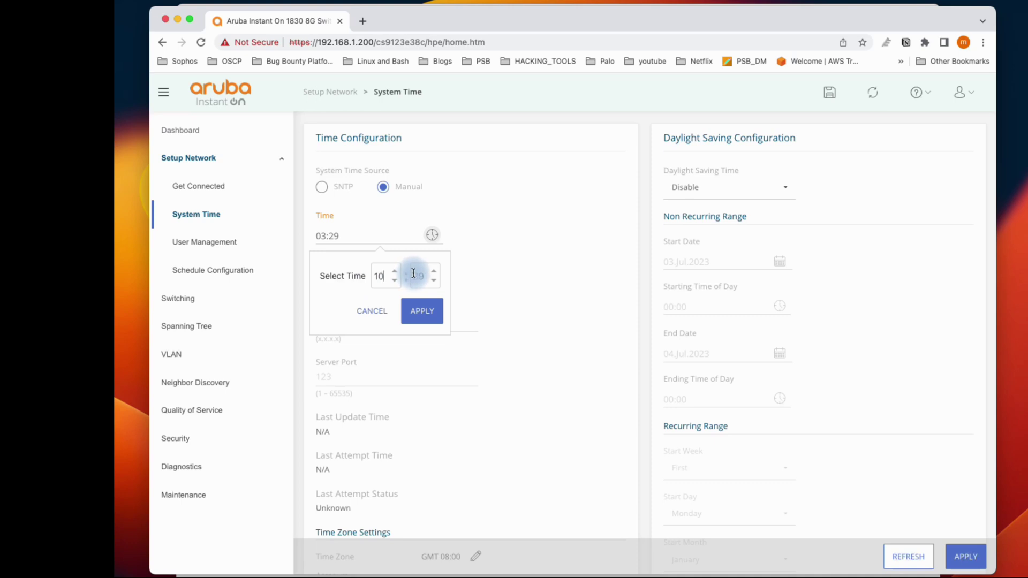
{"action": "left_click", "coordinate": [423, 279]}
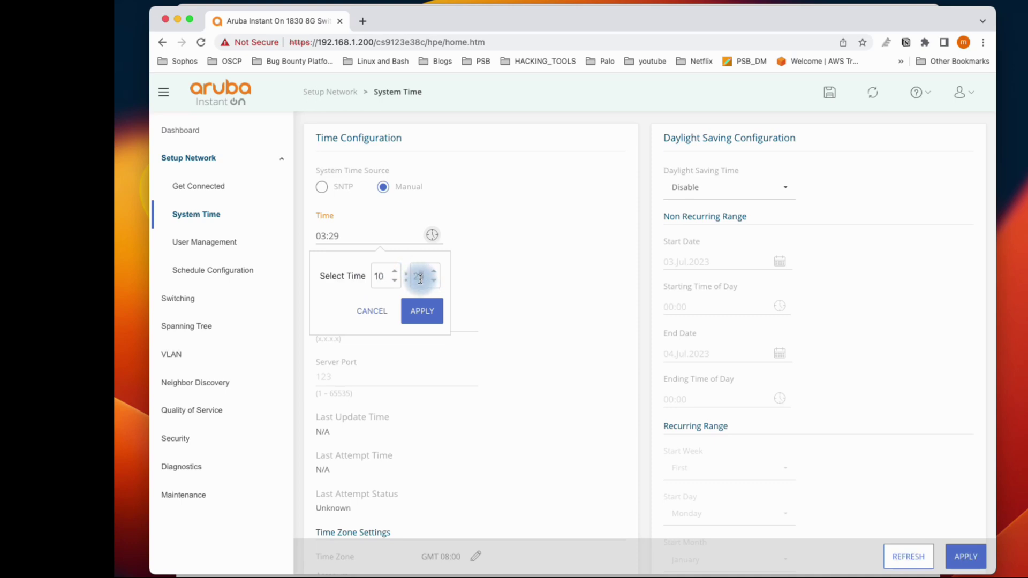
{"action": "left_click", "coordinate": [389, 277]}
{"action": "left_click_drag", "start_coordinate": [384, 277], "coordinate": [363, 277]}
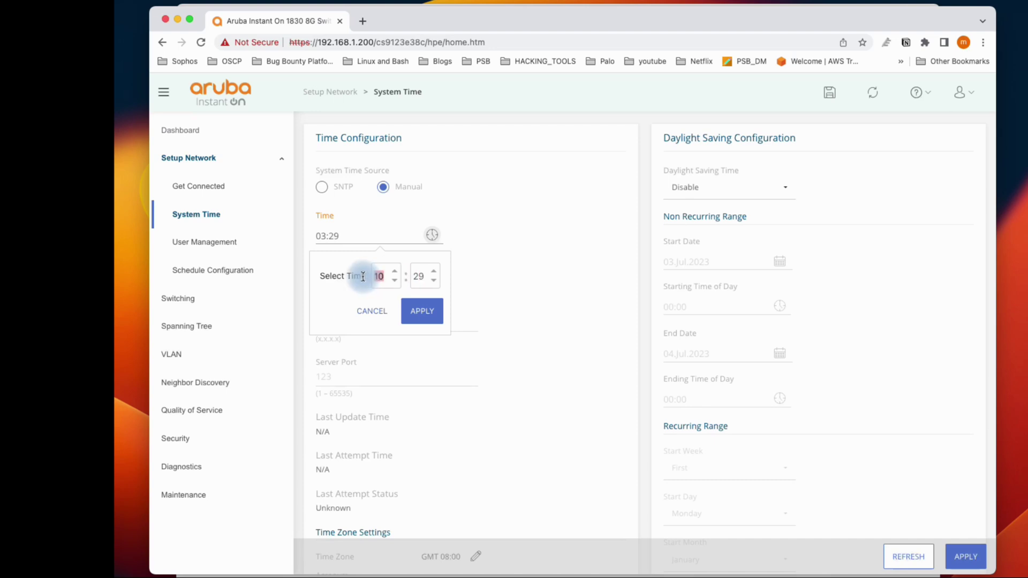
{"action": "left_click", "coordinate": [419, 278]}
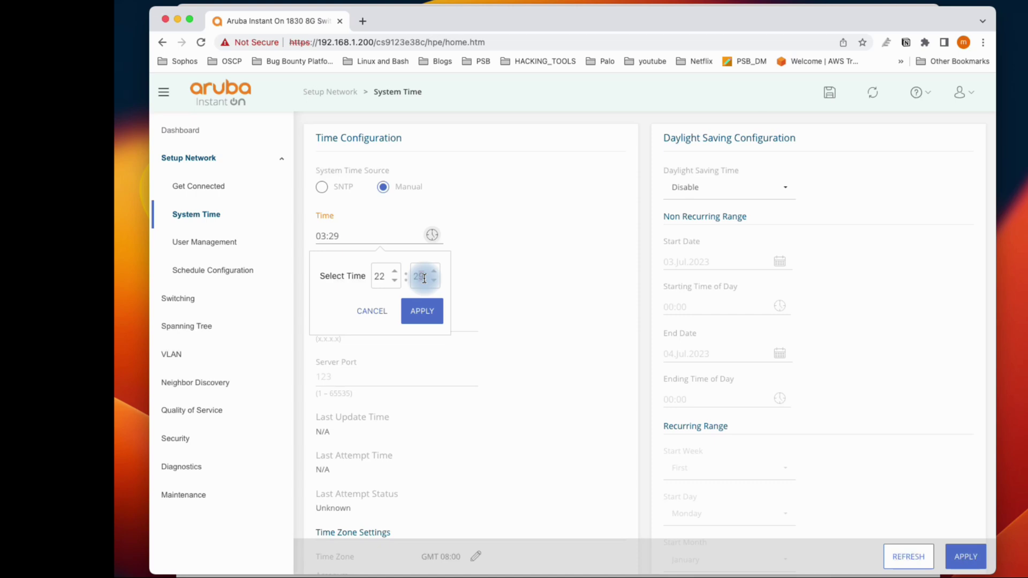
{"action": "left_click", "coordinate": [424, 310]}
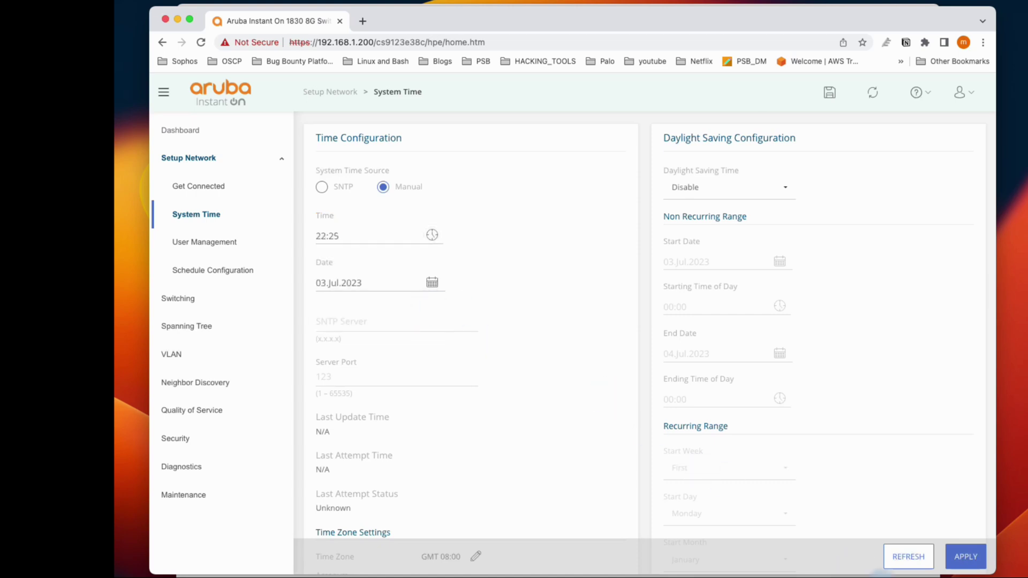
{"action": "left_click", "coordinate": [959, 558]}
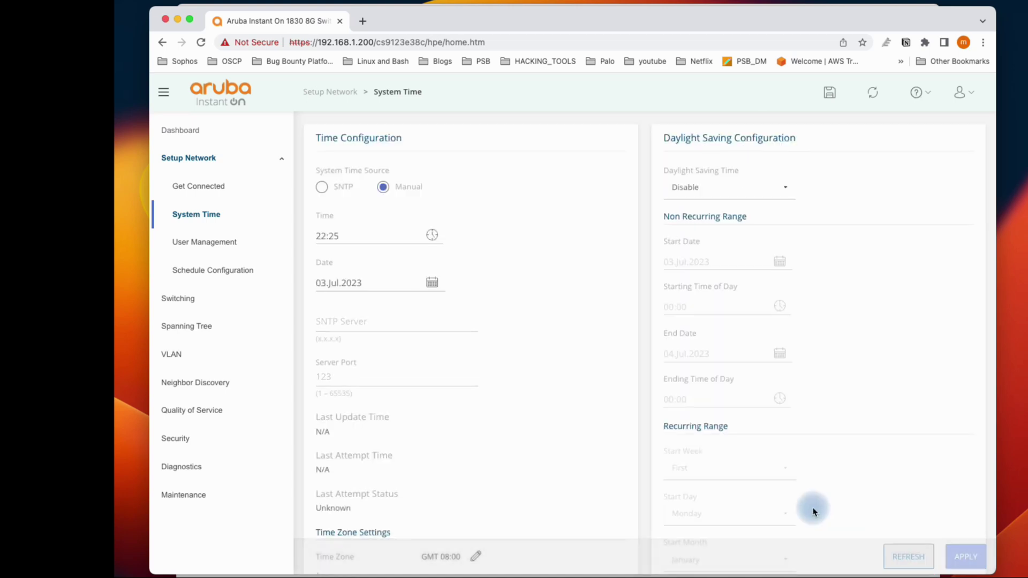
{"action": "scroll", "coordinate": [535, 464], "scroll_direction": "down", "scroll_amount": 5}
{"action": "left_click", "coordinate": [397, 314]}
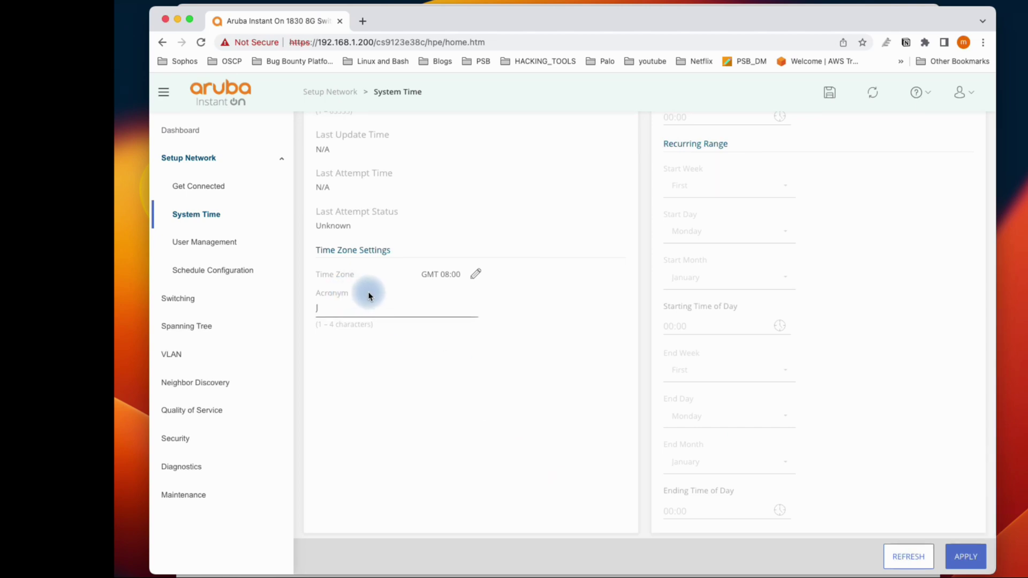
{"action": "left_click", "coordinate": [369, 313]}
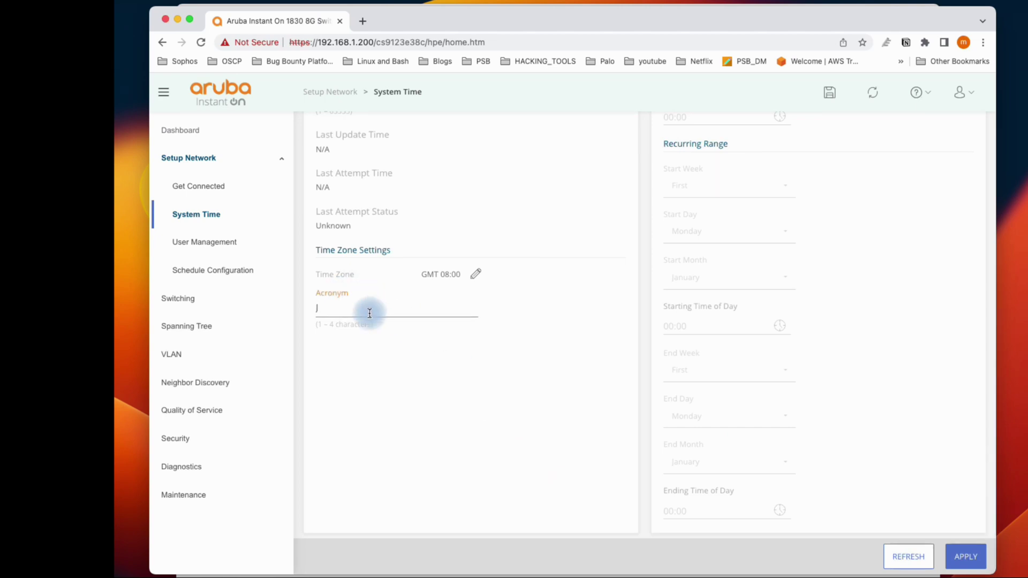
Add a VLAN with ID 4000 and no name in the VLAN Configuration.
{"action": "left_click", "coordinate": [234, 356]}
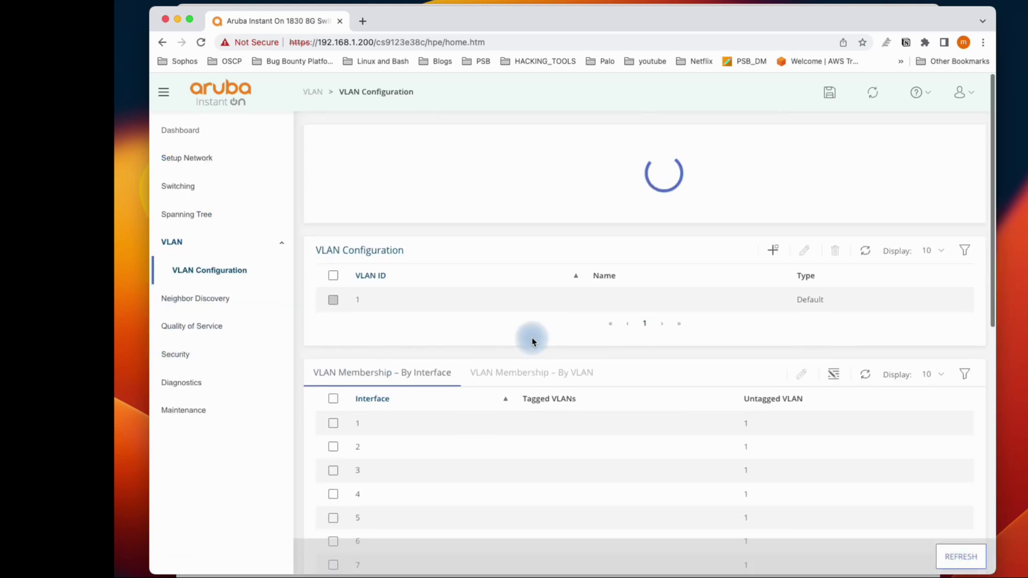
{"action": "left_click", "coordinate": [772, 250]}
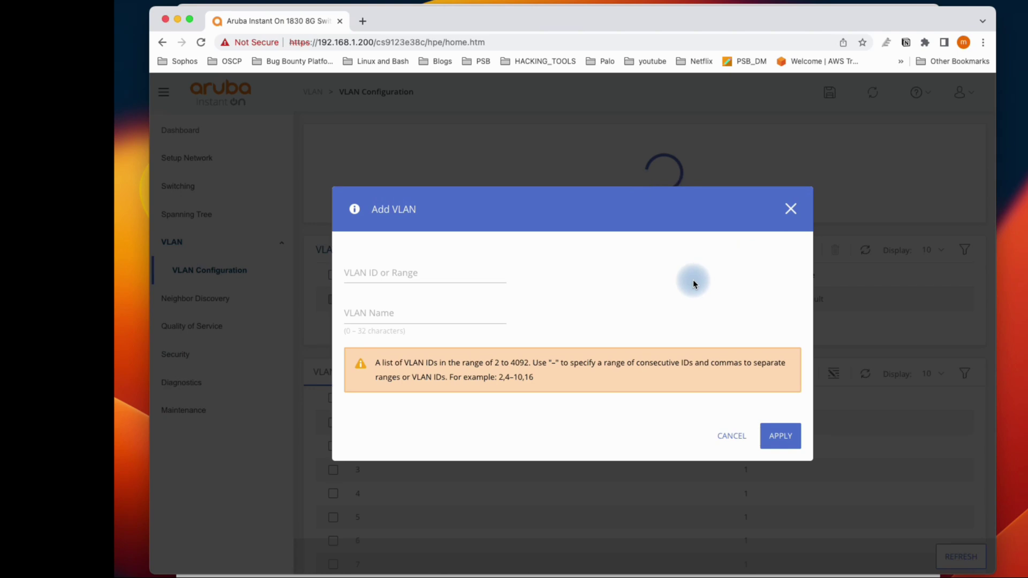
{"action": "left_click", "coordinate": [461, 274]}
{"action": "type", "text": "100000"}
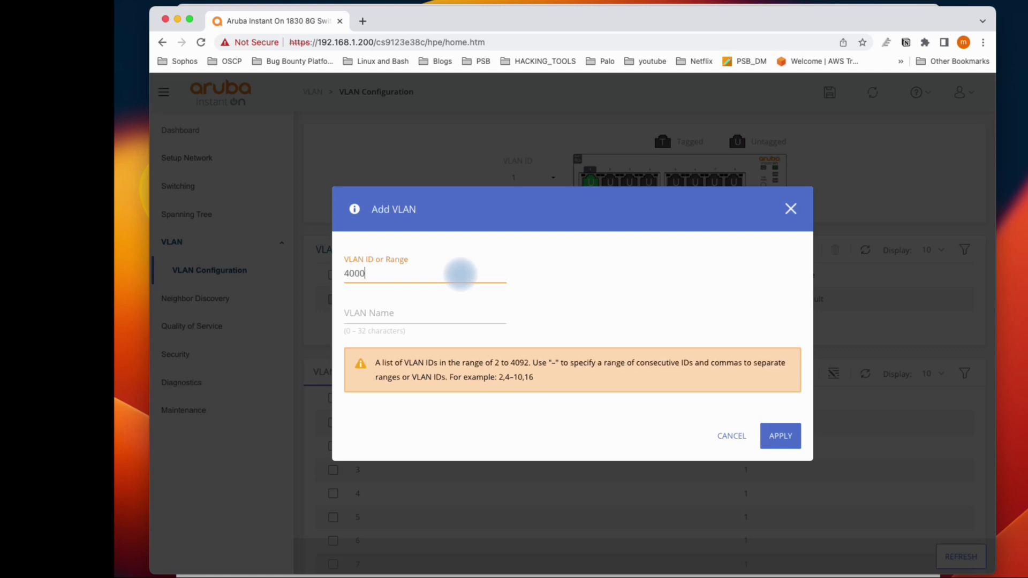
{"action": "left_click", "coordinate": [780, 436]}
{"action": "left_click", "coordinate": [791, 209]}
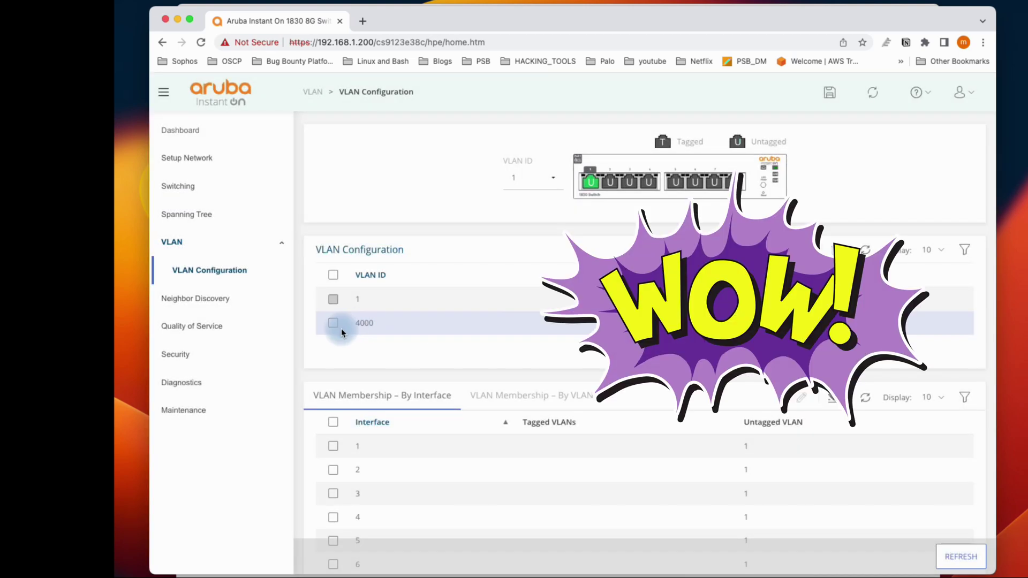
Remove VLAN 4000 from the VLAN Configuration table.
{"action": "left_click", "coordinate": [835, 250]}
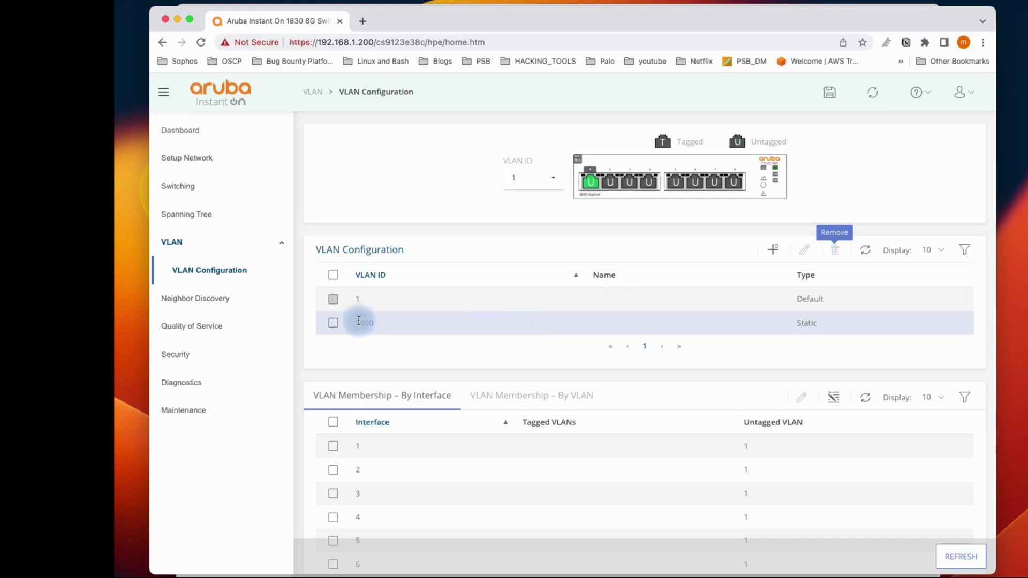
{"action": "left_click", "coordinate": [333, 325]}
{"action": "left_click", "coordinate": [835, 250]}
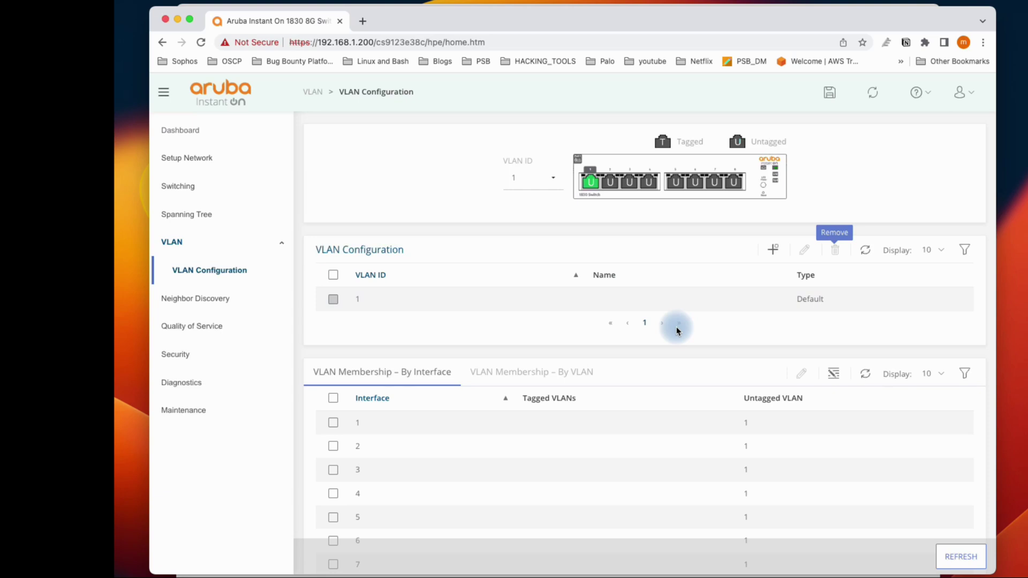
Add a VLAN with ID 100 named wifi.
{"action": "left_click", "coordinate": [773, 250]}
{"action": "left_click", "coordinate": [472, 278]}
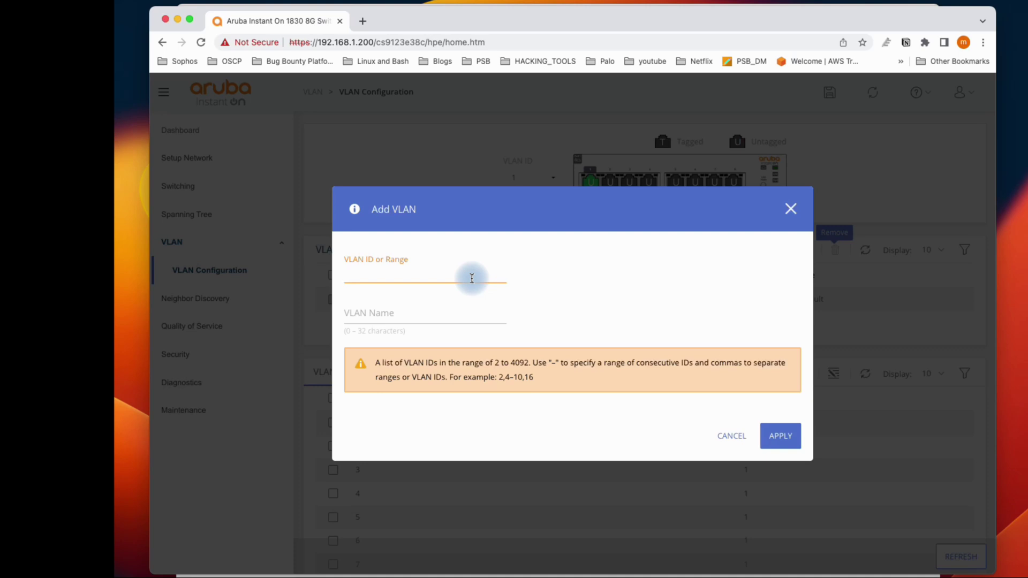
{"action": "key", "text": "Tab"}
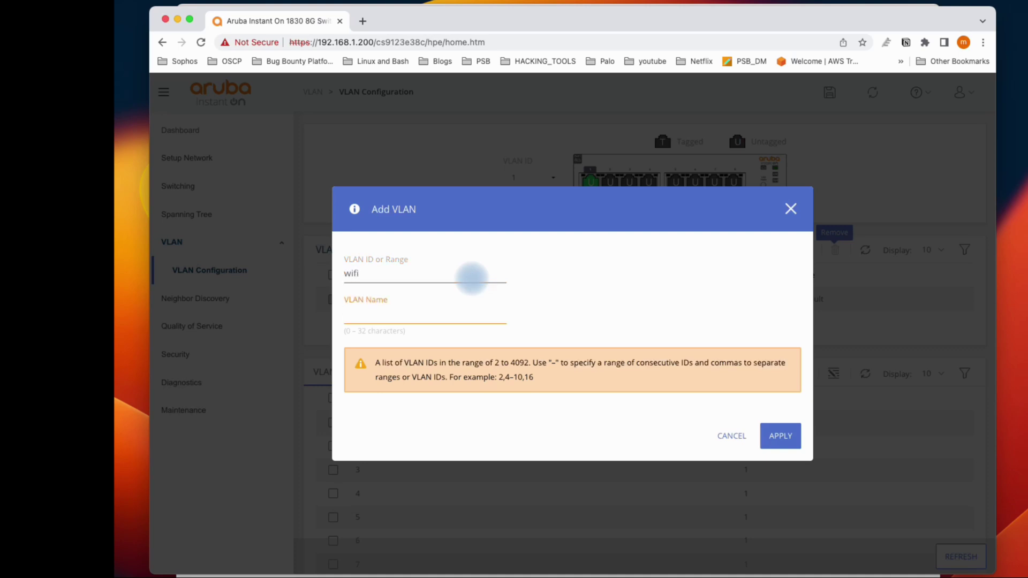
{"action": "left_click", "coordinate": [779, 432]}
{"action": "left_click_drag", "start_coordinate": [482, 268], "coordinate": [316, 271]}
{"action": "left_click", "coordinate": [302, 278]}
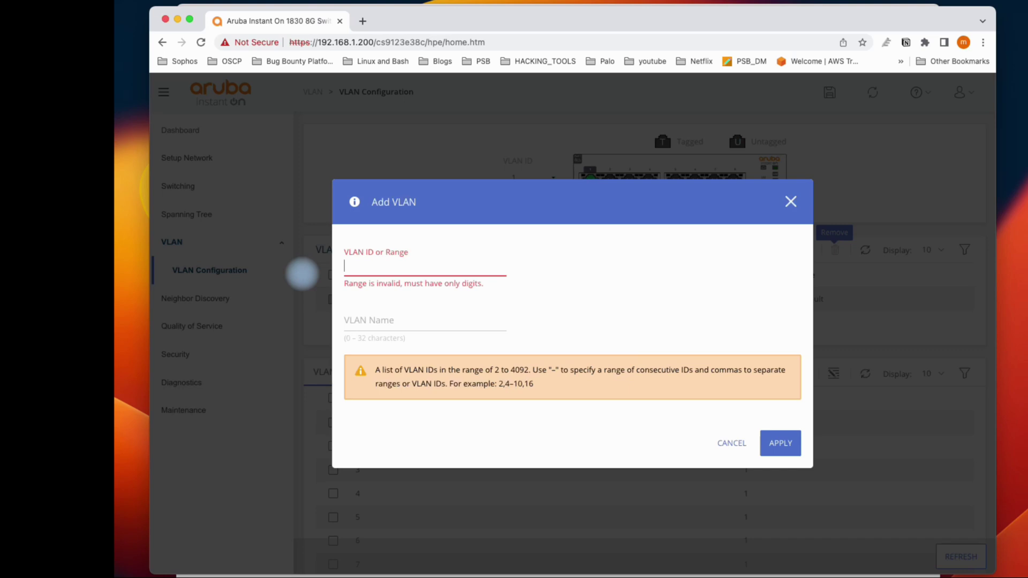
{"action": "left_click", "coordinate": [357, 317]}
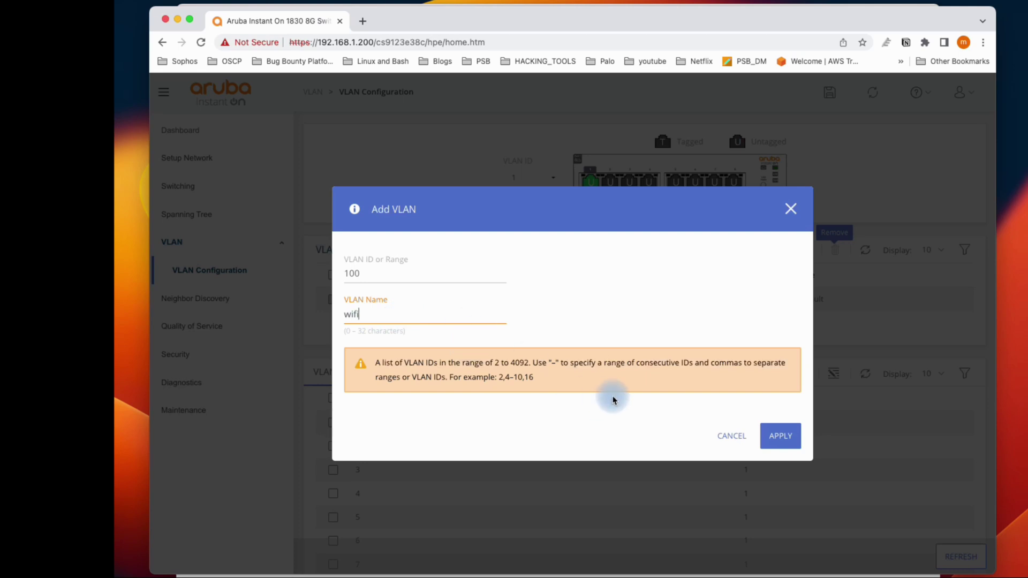
{"action": "left_click", "coordinate": [781, 435]}
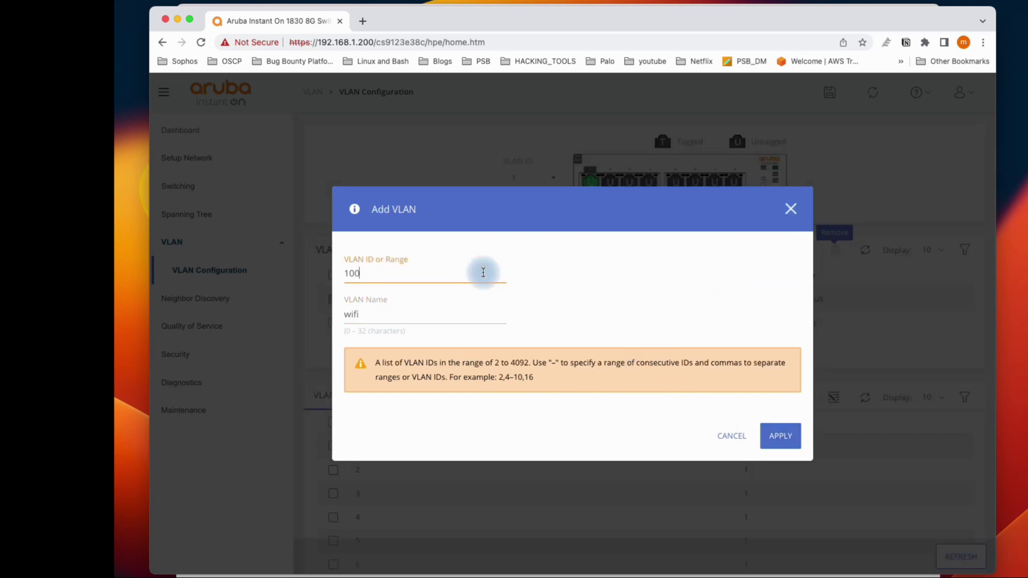
Add a VLAN with ID 101 named Office_LAN.
{"action": "left_click", "coordinate": [480, 308]}
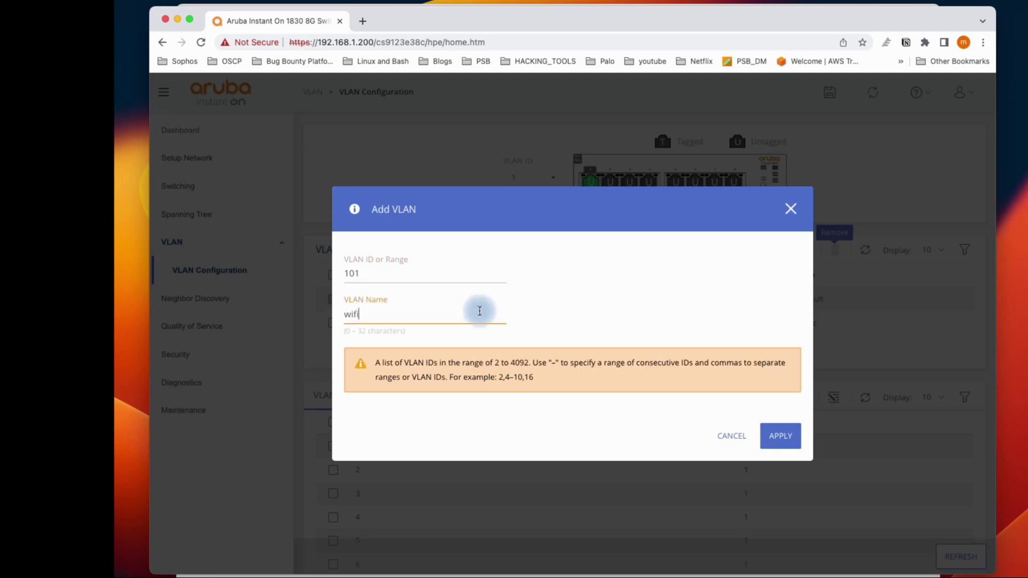
{"action": "left_click", "coordinate": [773, 250]}
{"action": "type", "text": "100"}
{"action": "key", "text": "BackSpace"}
{"action": "key", "text": "BackSpace"}
{"action": "type", "text": "01"}
{"action": "left_click", "coordinate": [435, 319]}
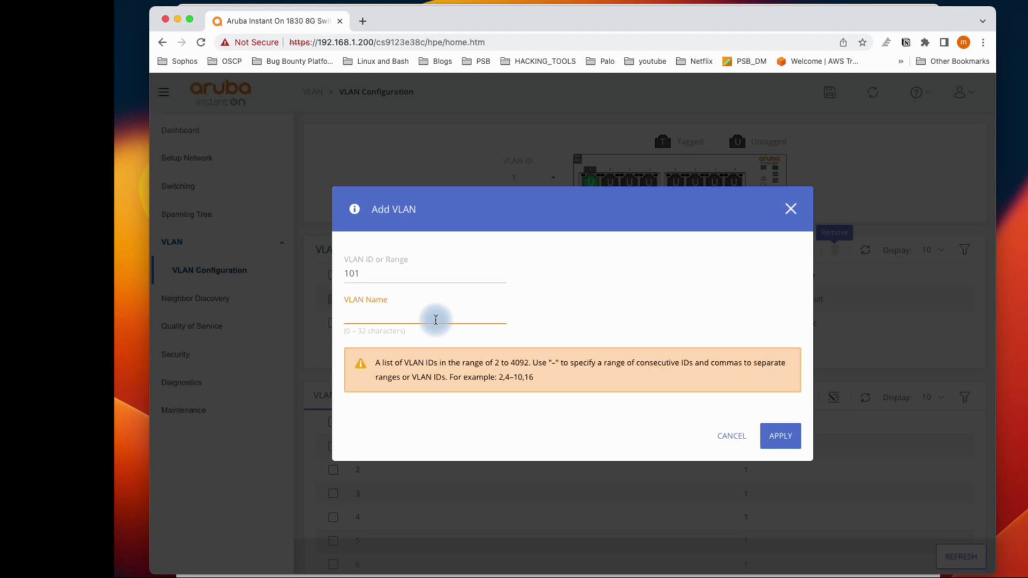
{"action": "type", "text": "Office_LAN"}
{"action": "left_click", "coordinate": [781, 437]}
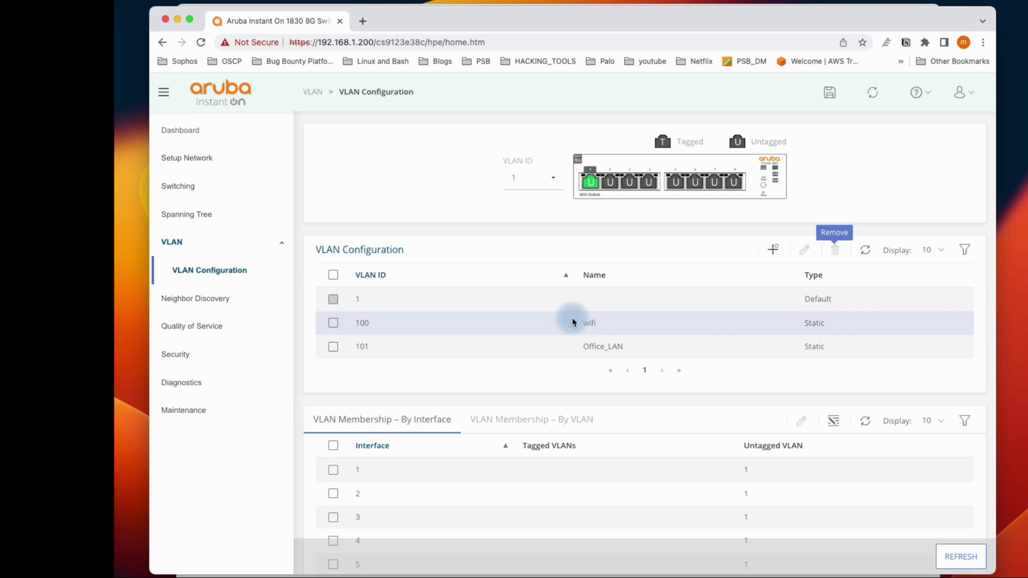
Edit the VLAN membership of interface 2 to use tagged VLAN 101 and no untagged VLAN.
{"action": "mouse_move", "coordinate": [614, 188]}
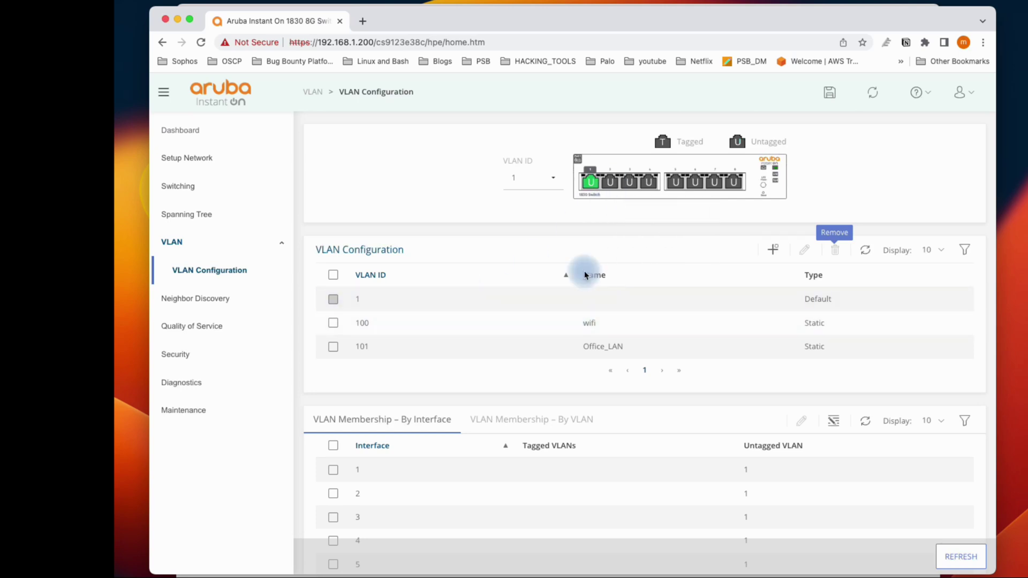
{"action": "scroll", "coordinate": [596, 448], "scroll_direction": "down", "scroll_amount": 4}
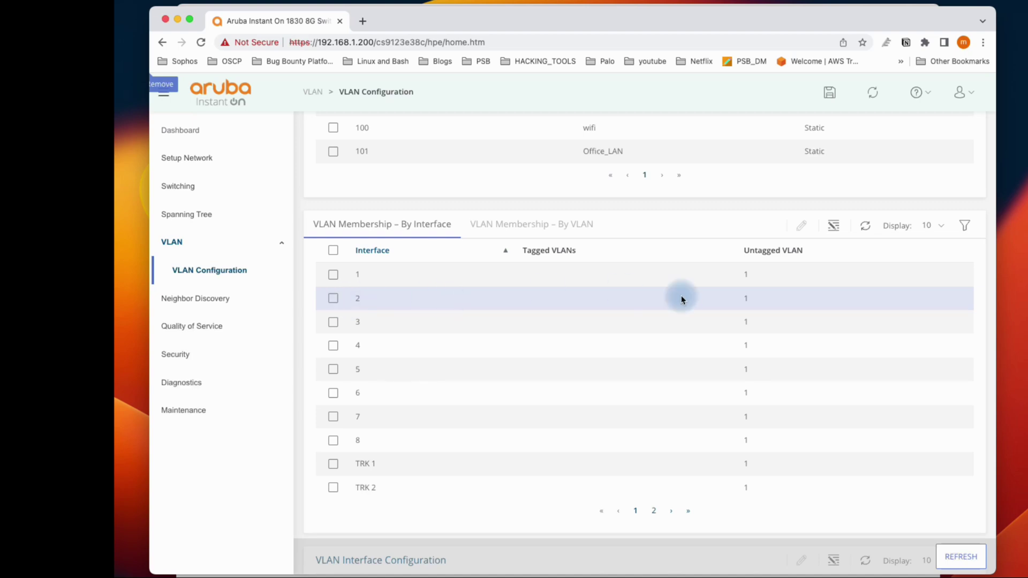
{"action": "left_click", "coordinate": [331, 304]}
{"action": "left_click", "coordinate": [802, 226]}
{"action": "left_click", "coordinate": [493, 297]}
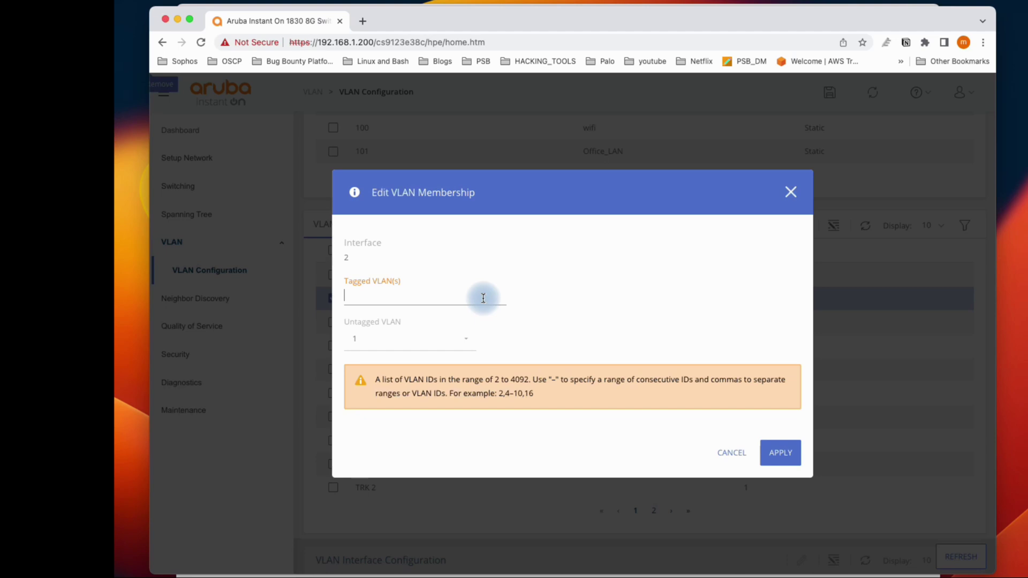
{"action": "type", "text": "101"}
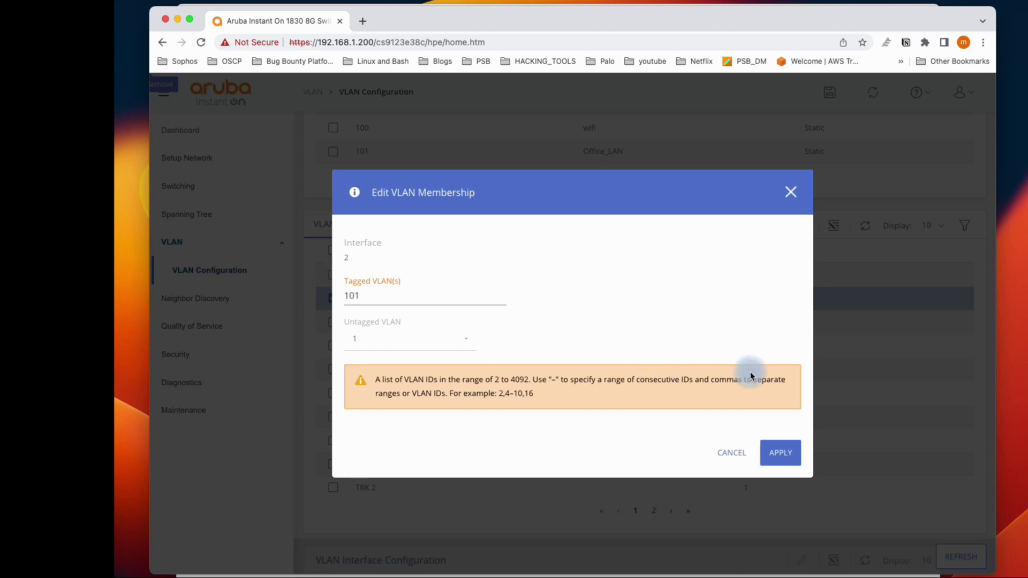
{"action": "left_click", "coordinate": [467, 341]}
{"action": "left_click", "coordinate": [457, 359]}
{"action": "left_click", "coordinate": [779, 458]}
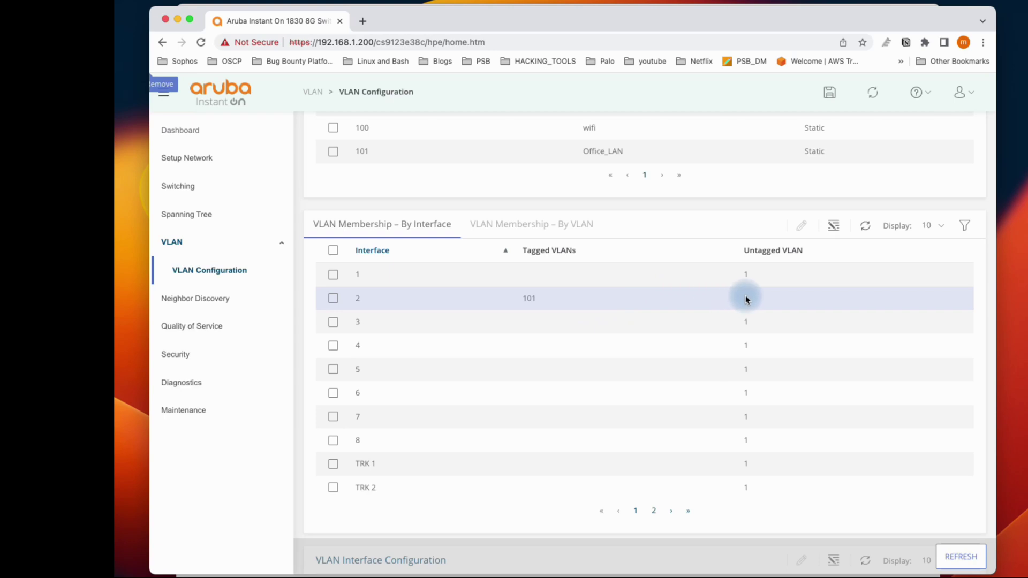
Remove VLANs 100 and 101 from the VLAN Configuration table and refresh the page.
{"action": "scroll", "coordinate": [747, 300], "scroll_direction": "down", "scroll_amount": 5}
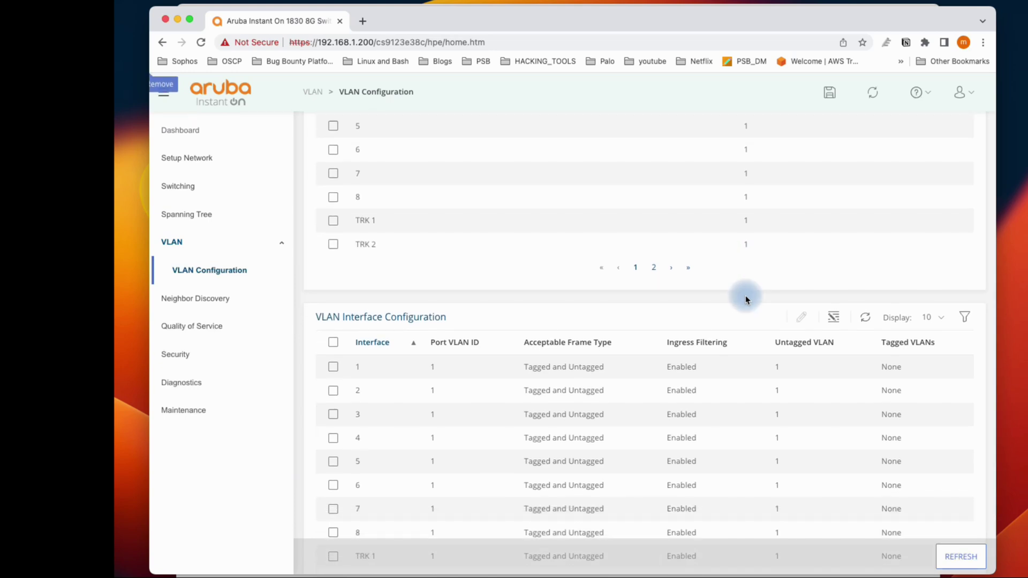
{"action": "scroll", "coordinate": [745, 295], "scroll_direction": "up", "scroll_amount": 7}
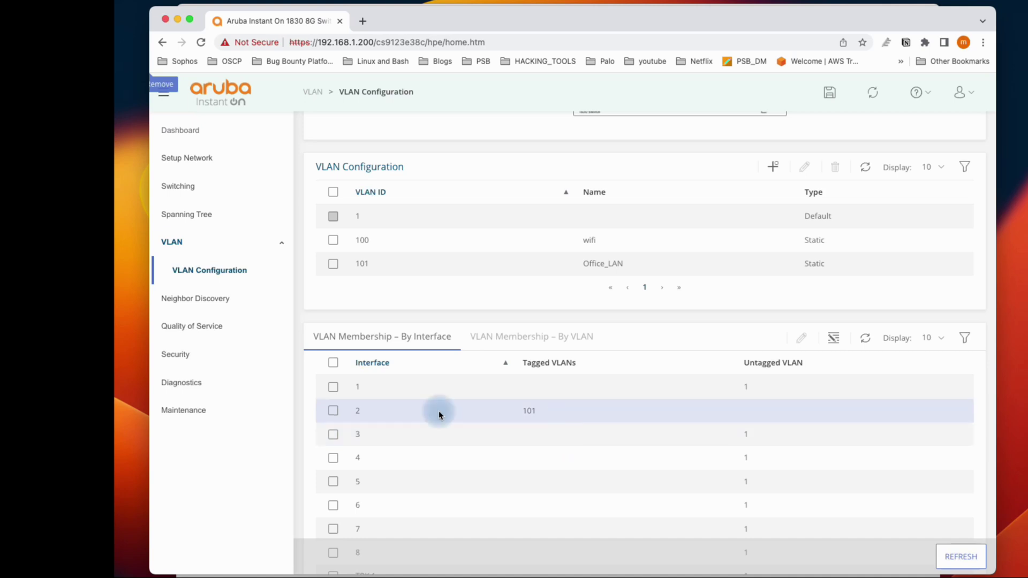
{"action": "scroll", "coordinate": [444, 346], "scroll_direction": "up", "scroll_amount": 2}
{"action": "left_click", "coordinate": [338, 324]}
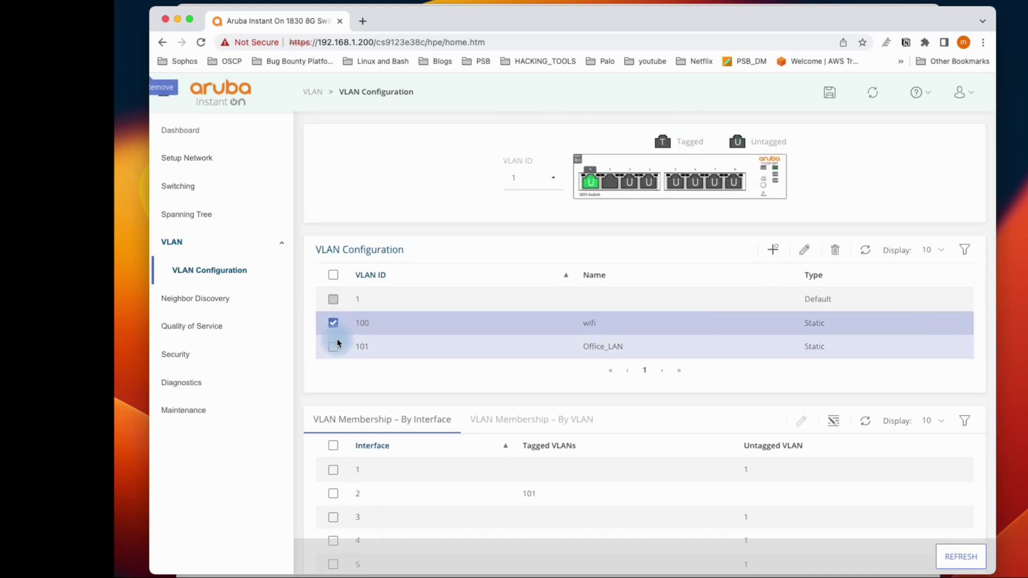
{"action": "left_click", "coordinate": [335, 346]}
{"action": "left_click", "coordinate": [833, 258]}
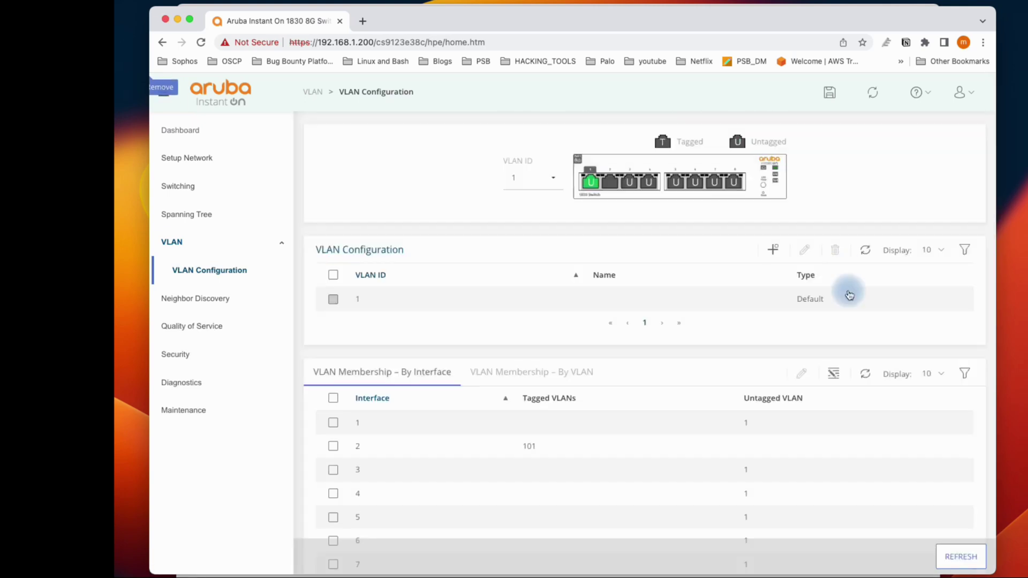
{"action": "left_click", "coordinate": [953, 557]}
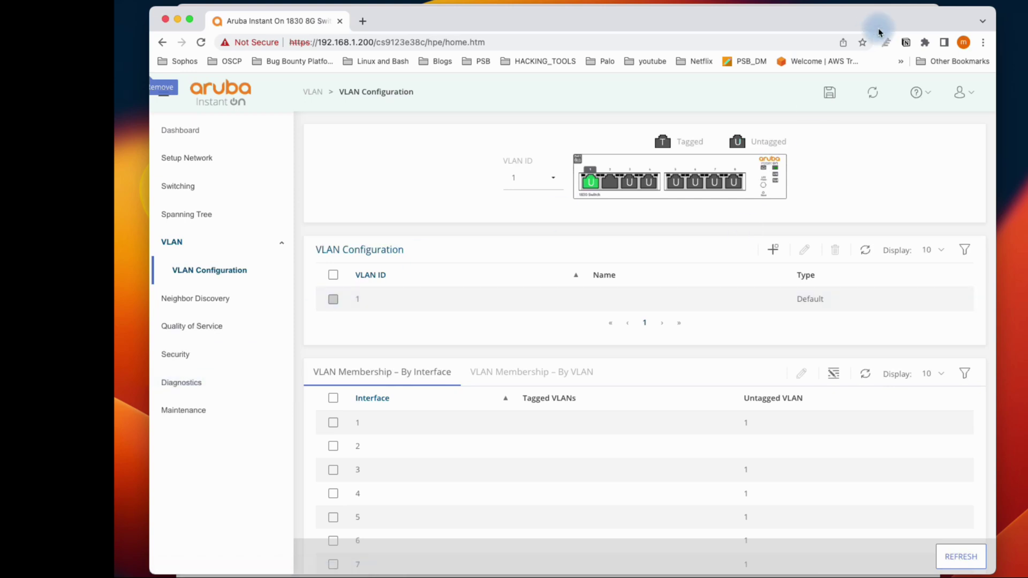
Save the switch's current configuration.
{"action": "left_click", "coordinate": [828, 101]}
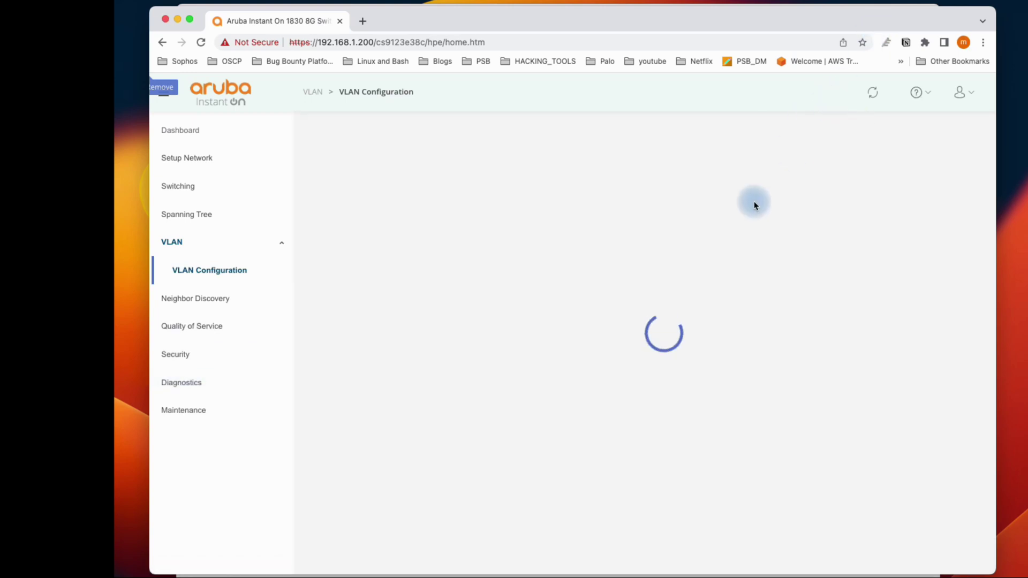